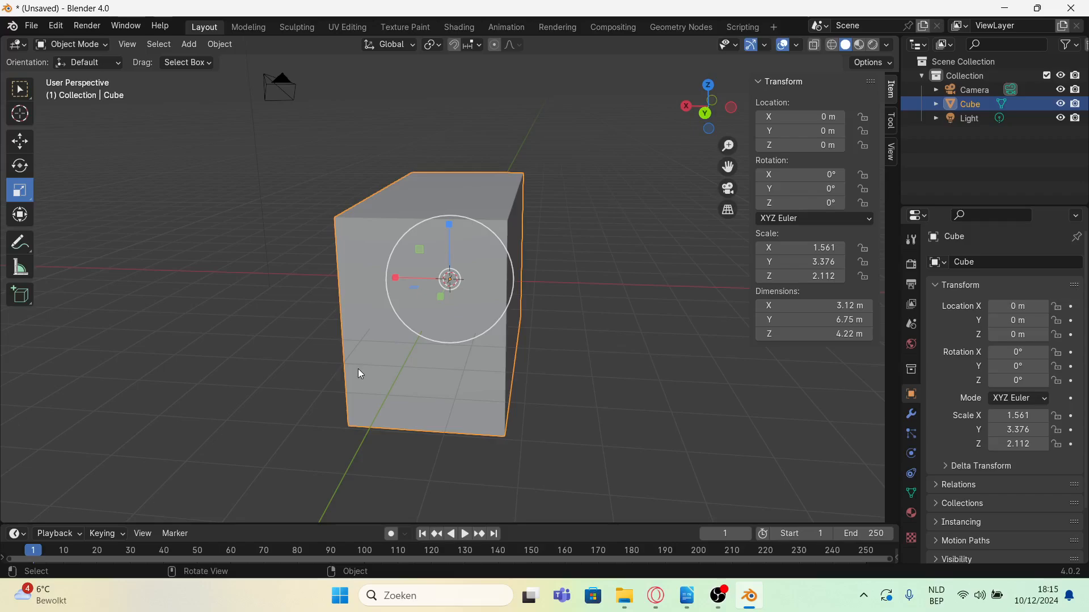
- Delete the cube from the scene
{"action": "right_click", "coordinate": [370, 317]}
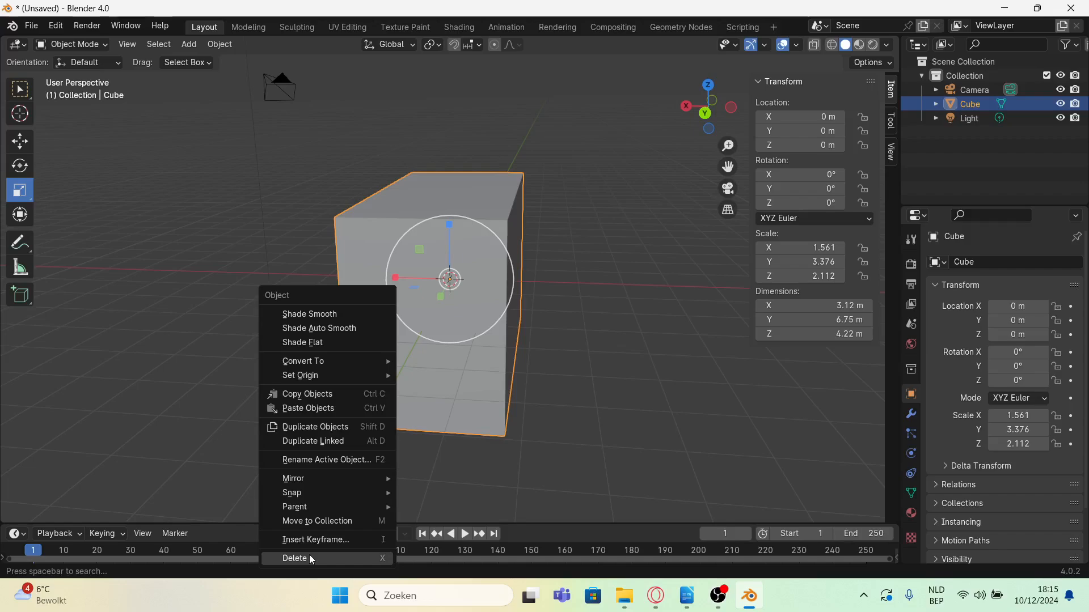
{"action": "left_click", "coordinate": [604, 315]}
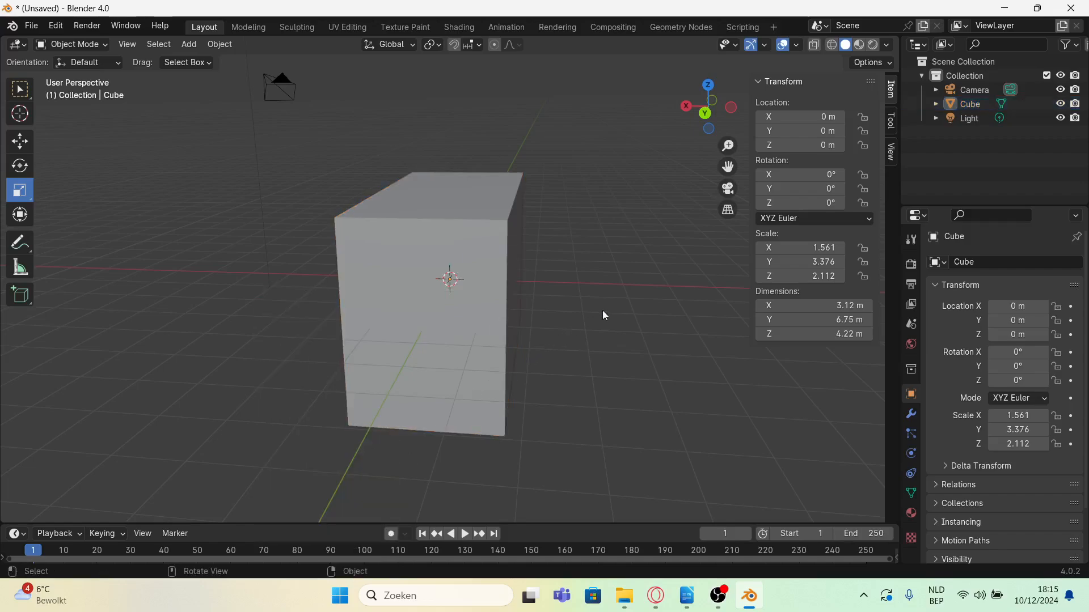
{"action": "left_click", "coordinate": [409, 271]}
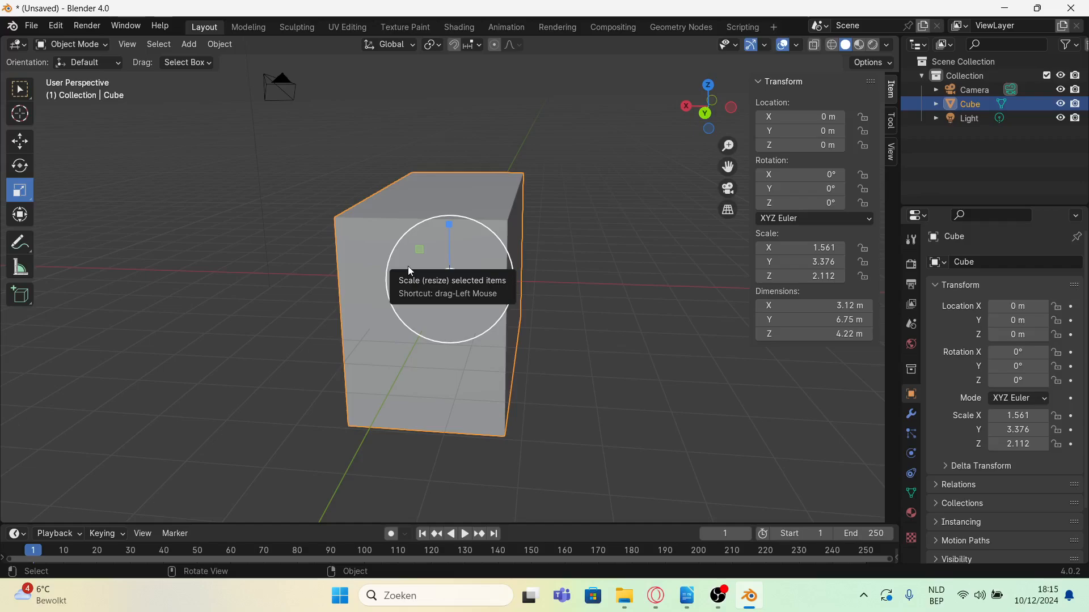
{"action": "key", "text": "x"}
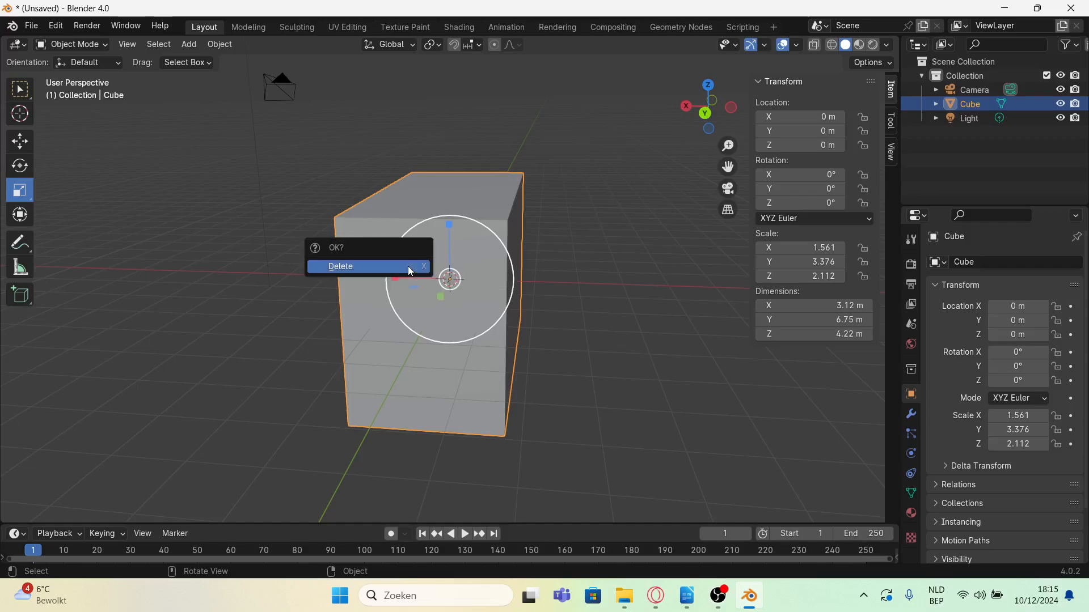
{"action": "left_click", "coordinate": [367, 266]}
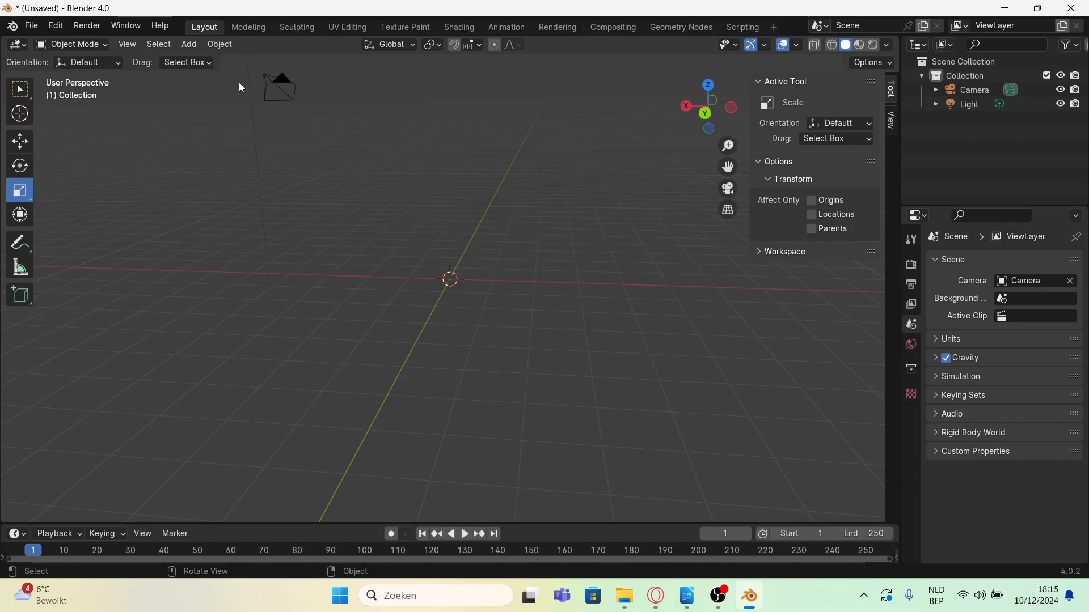
- Add a cone mesh at the origin and set its vertices to 64
{"action": "left_click", "coordinate": [189, 46]}
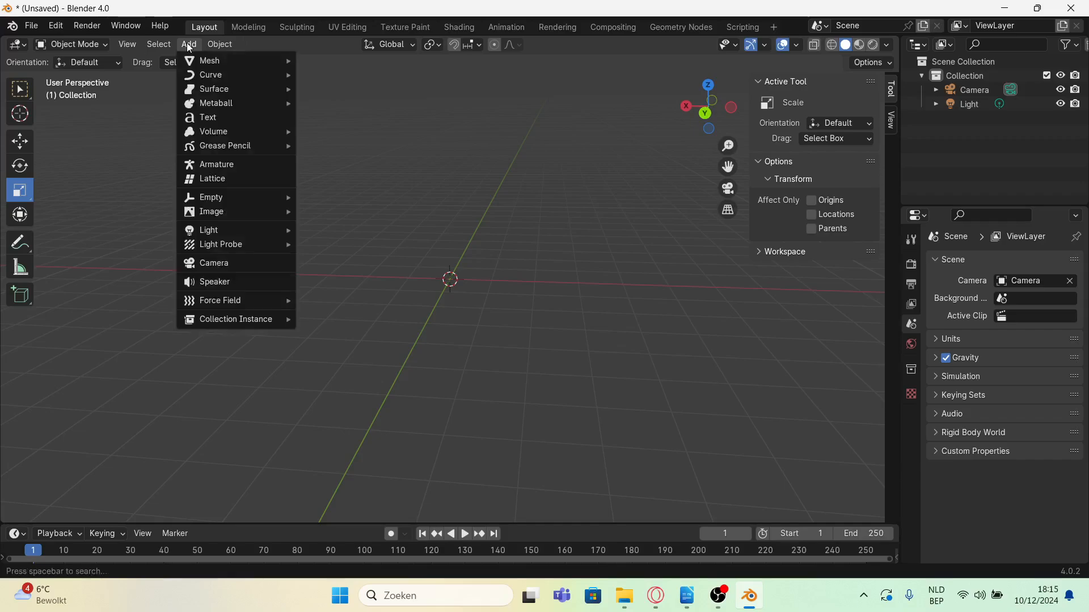
{"action": "mouse_move", "coordinate": [203, 62]}
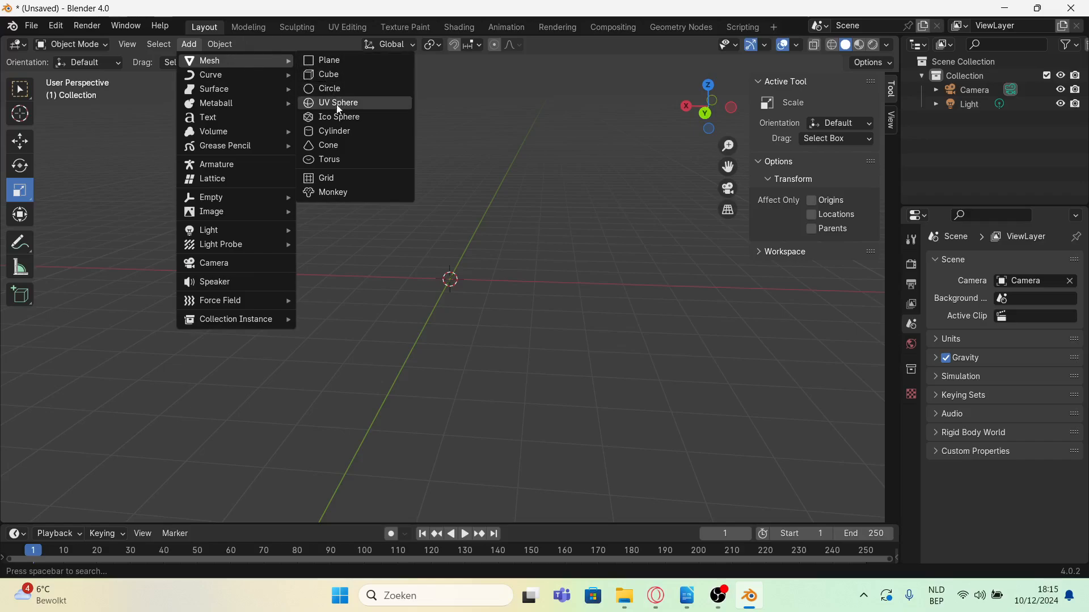
{"action": "left_click", "coordinate": [338, 146]}
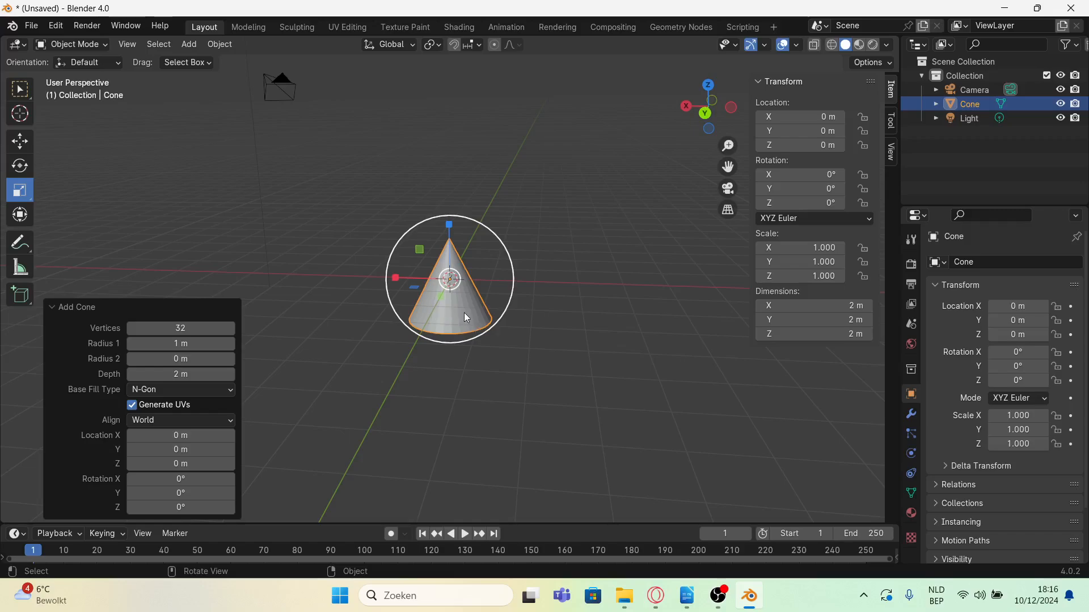
{"action": "left_click", "coordinate": [198, 328]}
{"action": "type", "text": "64"}
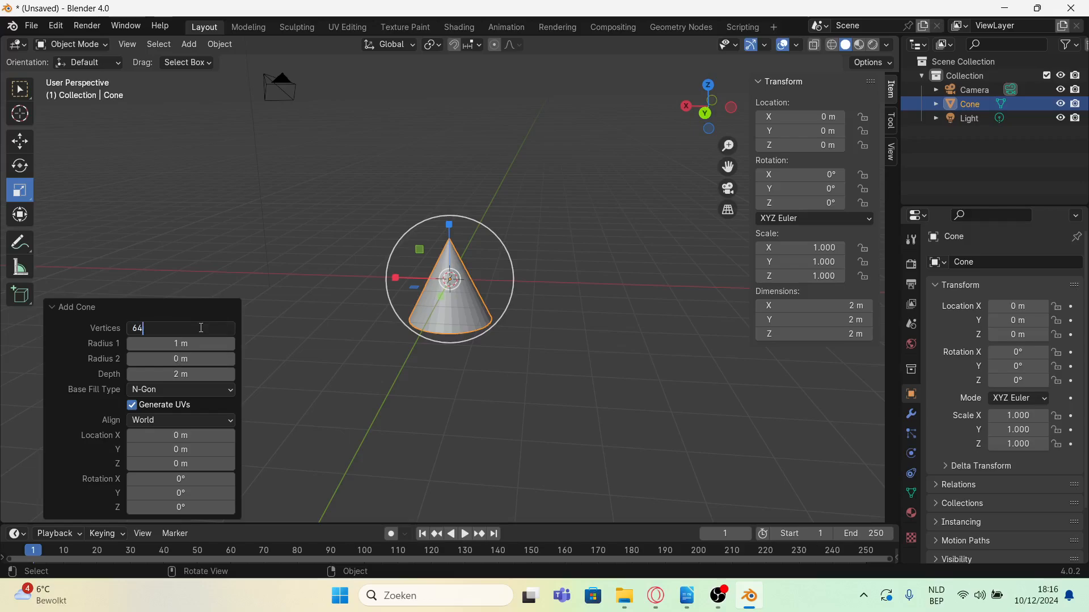
{"action": "key", "text": "Return"}
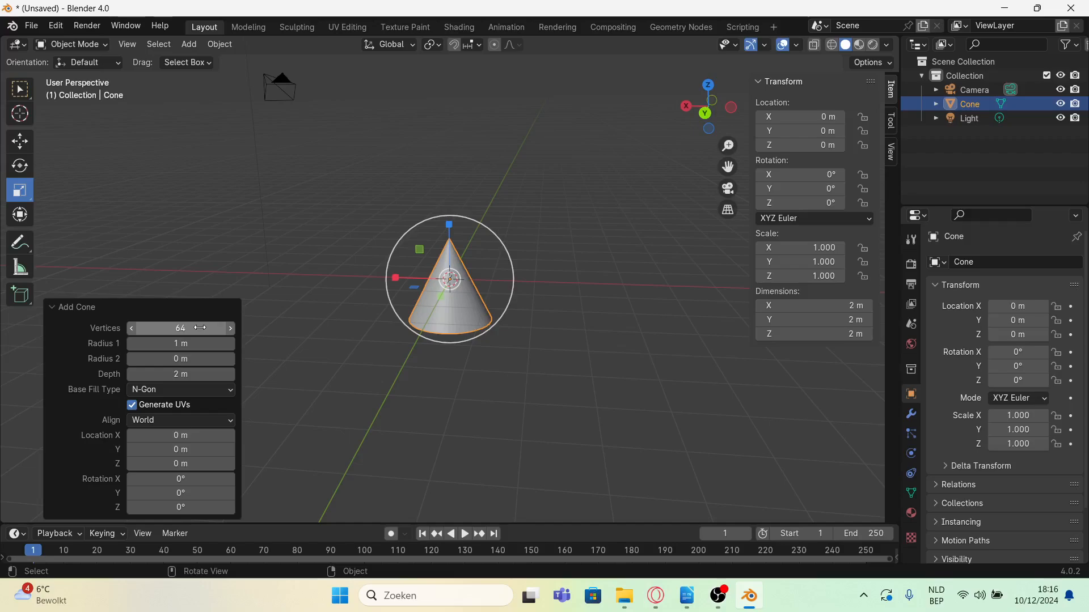
- Raise the new cone's vertex count step by step to 97 and deselect the cone
{"action": "left_click", "coordinate": [229, 329]}
{"action": "left_click", "coordinate": [230, 329]}
{"action": "left_click", "coordinate": [229, 329]}
{"action": "left_click", "coordinate": [230, 329]}
{"action": "left_click", "coordinate": [230, 331]}
{"action": "left_click", "coordinate": [229, 331]}
{"action": "left_click", "coordinate": [230, 330]}
{"action": "left_click", "coordinate": [230, 330]}
{"action": "left_click", "coordinate": [230, 330]}
{"action": "left_click", "coordinate": [229, 331]}
{"action": "left_click", "coordinate": [229, 331]}
{"action": "left_click", "coordinate": [230, 329]}
{"action": "left_click", "coordinate": [230, 329]}
{"action": "left_click", "coordinate": [229, 330]}
{"action": "left_click", "coordinate": [229, 330]}
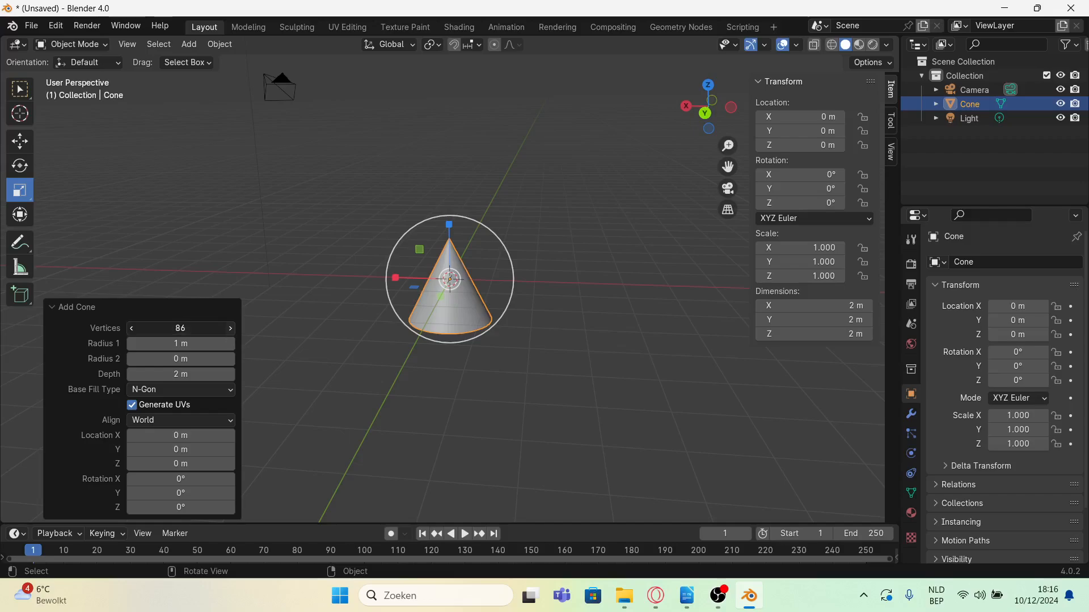
{"action": "left_click", "coordinate": [230, 330]}
{"action": "left_click", "coordinate": [230, 330]}
{"action": "left_click", "coordinate": [229, 330]}
{"action": "left_click", "coordinate": [230, 330]}
{"action": "left_click", "coordinate": [229, 330]}
{"action": "left_click", "coordinate": [230, 330]}
{"action": "left_click", "coordinate": [230, 330]}
{"action": "left_click", "coordinate": [230, 330]}
{"action": "left_click", "coordinate": [229, 330]}
{"action": "left_click", "coordinate": [230, 330]}
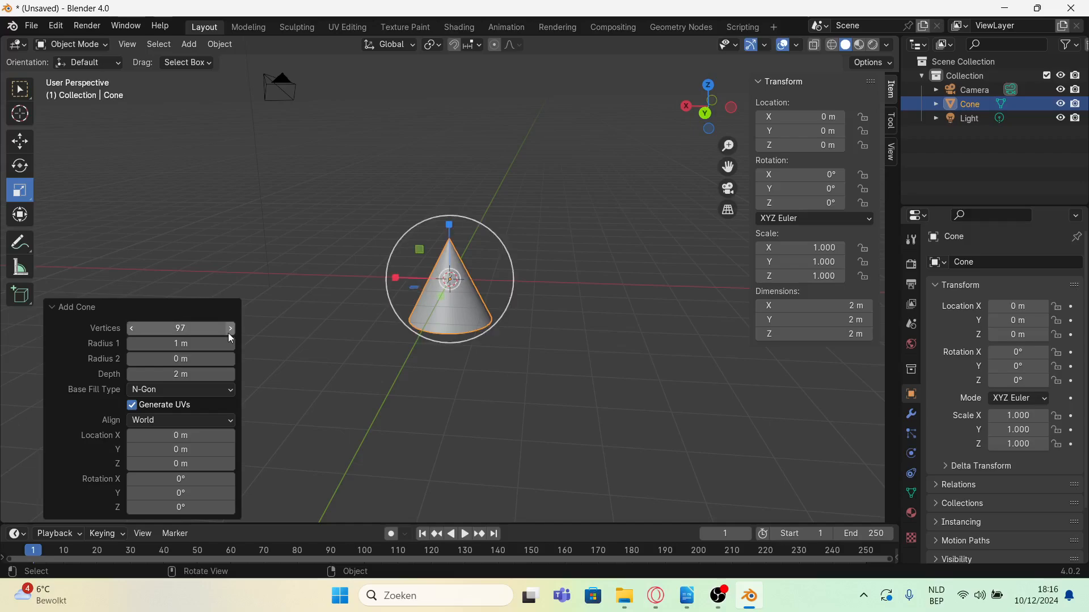
{"action": "left_click_drag", "start_coordinate": [708, 111], "coordinate": [527, 90]}
{"action": "left_click", "coordinate": [131, 328]}
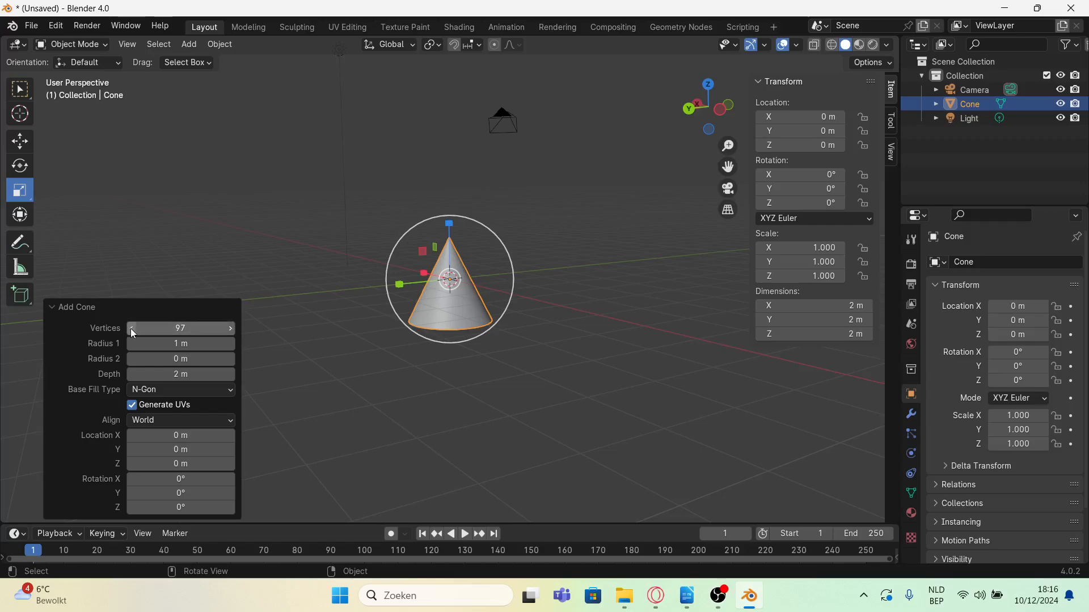
{"action": "left_click_drag", "start_coordinate": [604, 276], "coordinate": [488, 354]}
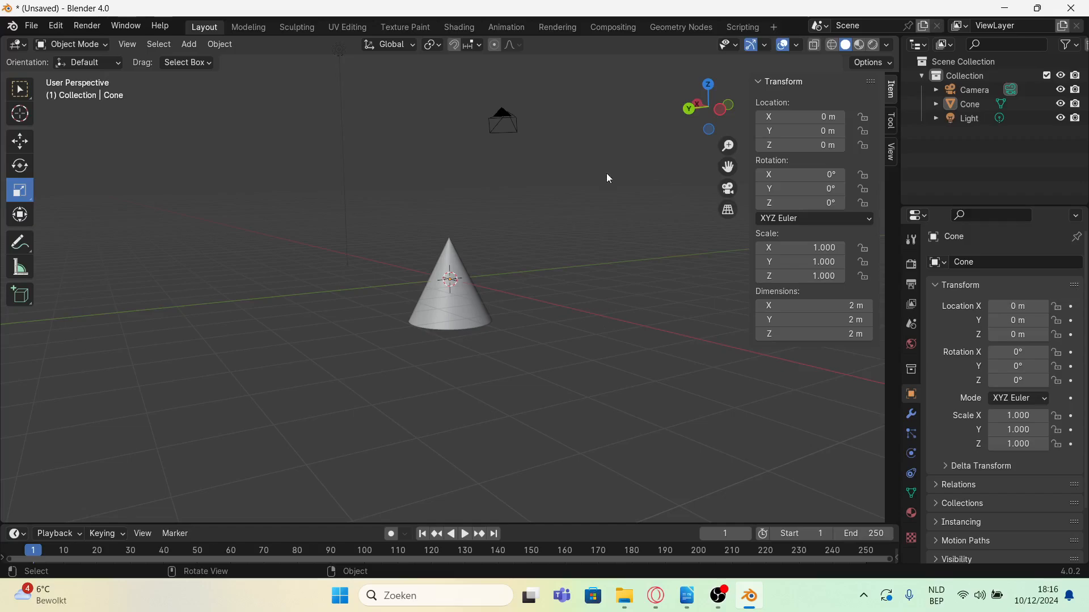
- Select the cone, view it straight along the Y axis and set its X dimension to 3 cm
{"action": "left_click", "coordinate": [459, 297]}
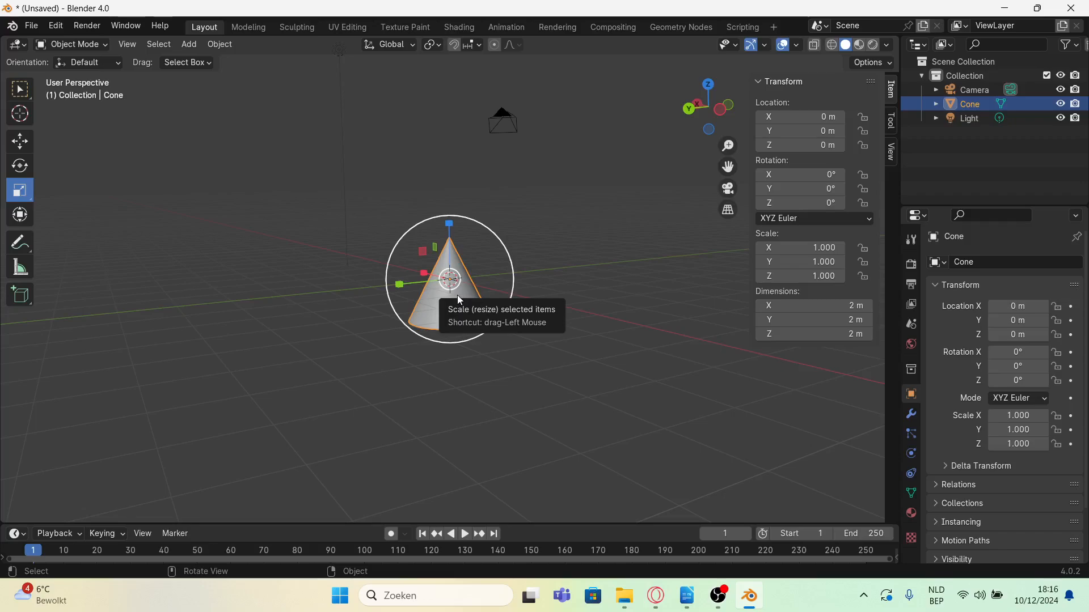
{"action": "left_click", "coordinate": [688, 109]}
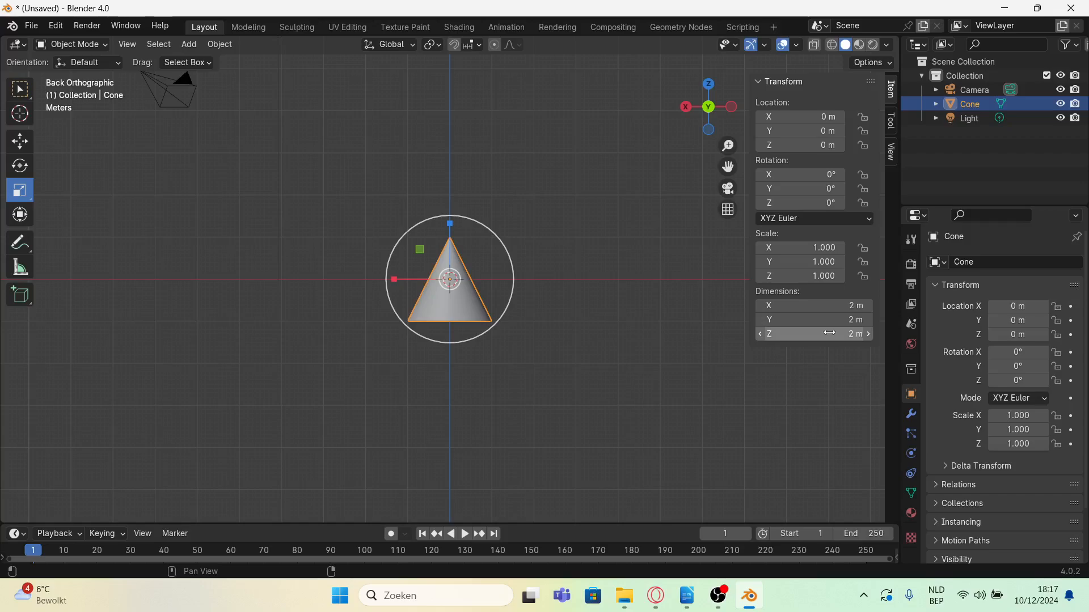
{"action": "double_click", "coordinate": [829, 306]}
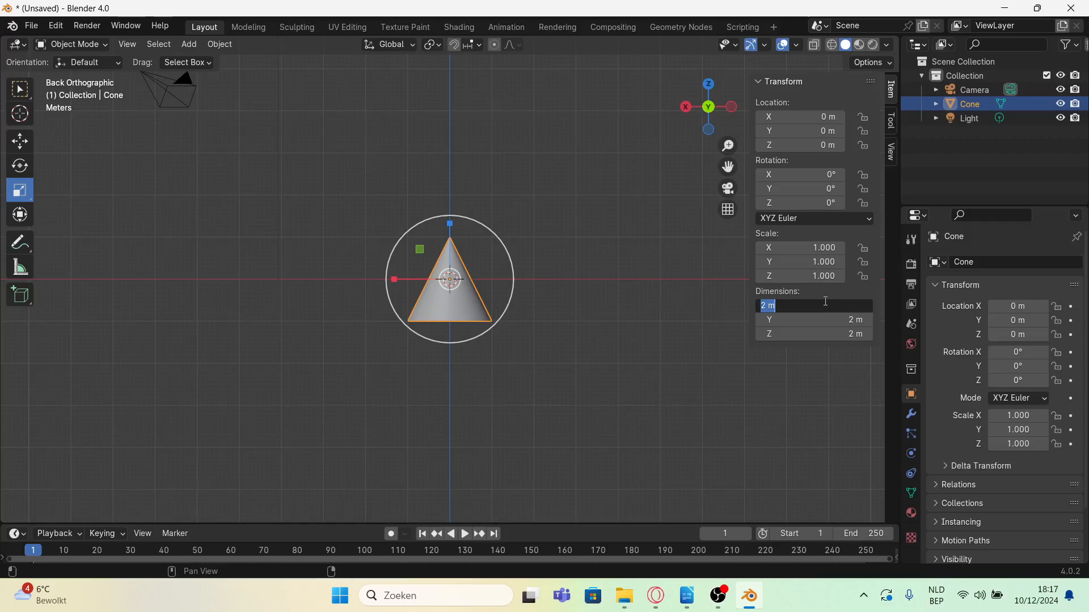
{"action": "type", "text": "3CM"}
{"action": "key", "text": "BackSpace"}
{"action": "key", "text": "BackSpace"}
{"action": "type", "text": "cM"}
{"action": "key", "text": "Return"}
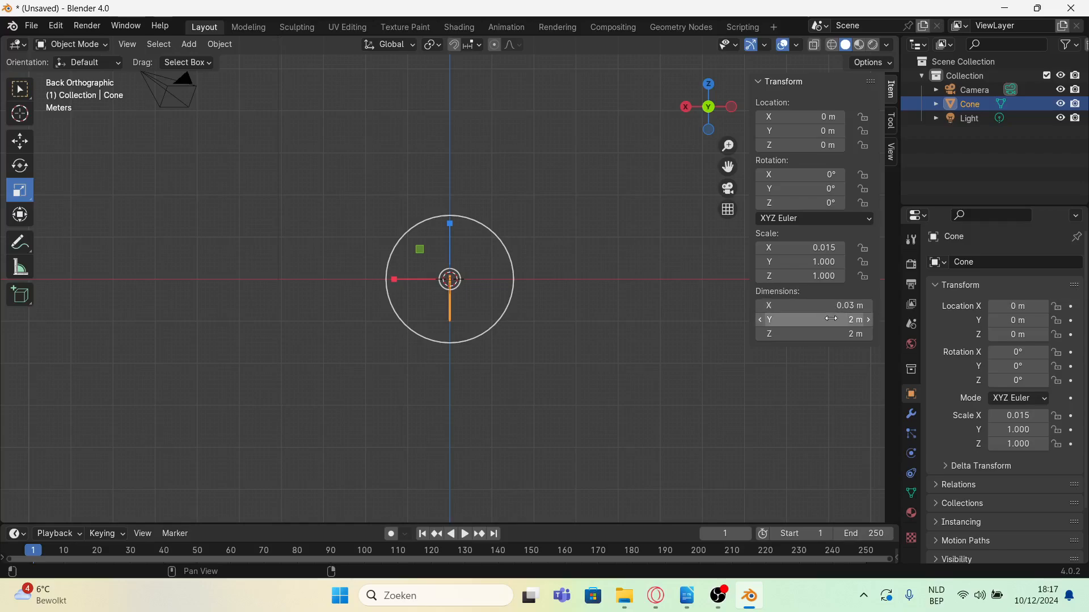
- Set the cone's Y dimension to 0.03 m and its Z dimension to 3 cm
{"action": "double_click", "coordinate": [831, 319]}
{"action": "type", "text": "0.03"}
{"action": "key", "text": "Return"}
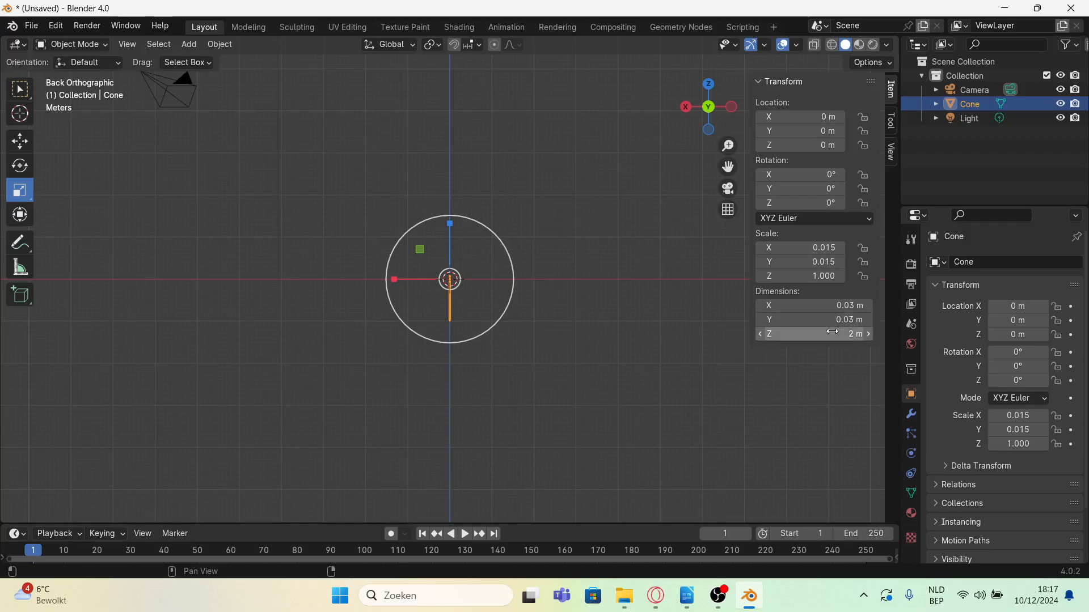
{"action": "double_click", "coordinate": [832, 333]}
{"action": "type", "text": "3cm"}
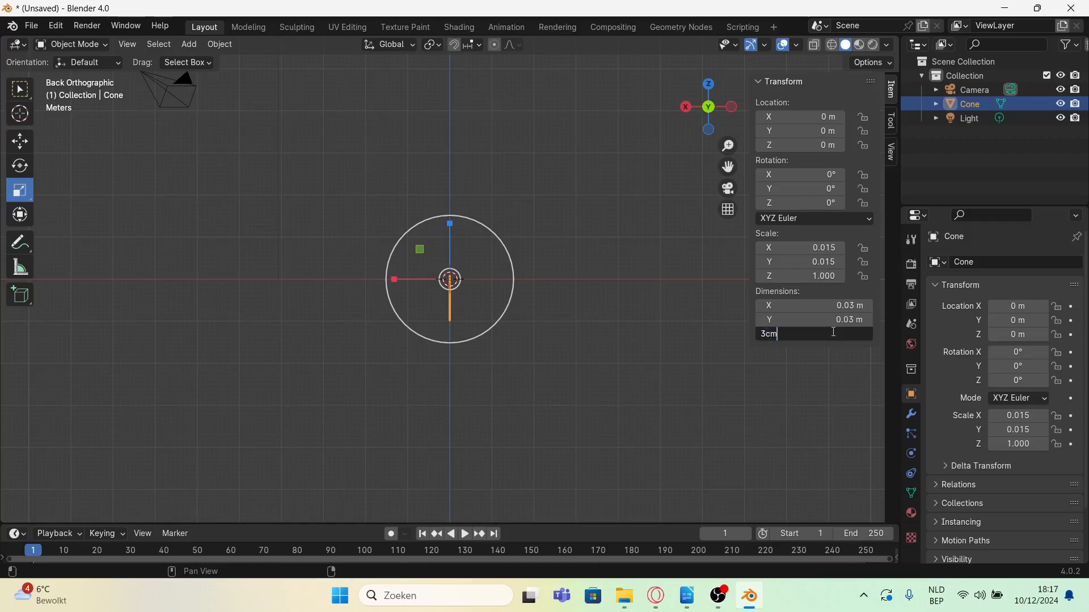
{"action": "key", "text": "Return"}
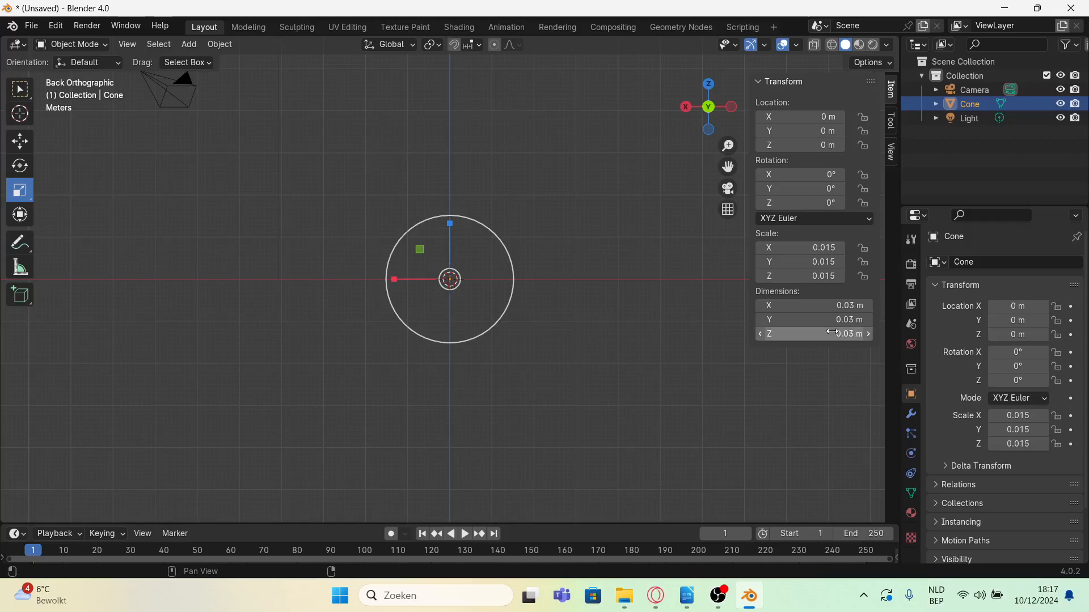
{"action": "left_click", "coordinate": [594, 215]}
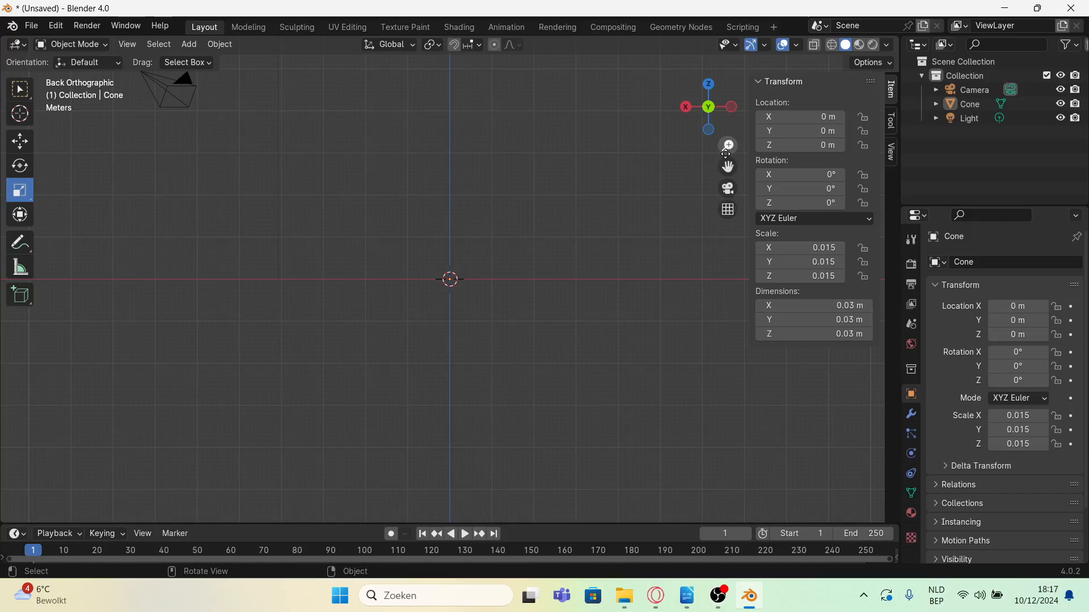
- Scale the cone along the Z axis only, to a height of about 0.047 m, and keep it selected
{"action": "mouse_move", "coordinate": [728, 150]}
{"action": "left_mouse_down"}
{"action": "mouse_move", "coordinate": [728, 85]}
{"action": "mouse_move", "coordinate": [729, 158]}
{"action": "mouse_move", "coordinate": [728, 116]}
{"action": "mouse_move", "coordinate": [729, 148]}
{"action": "left_mouse_up"}
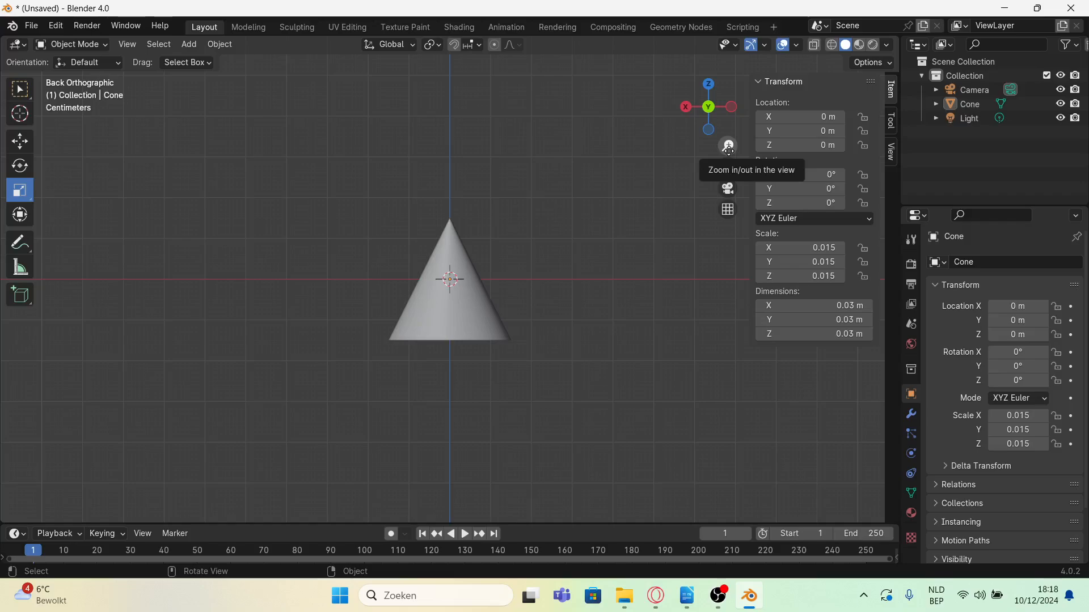
{"action": "left_click", "coordinate": [453, 315]}
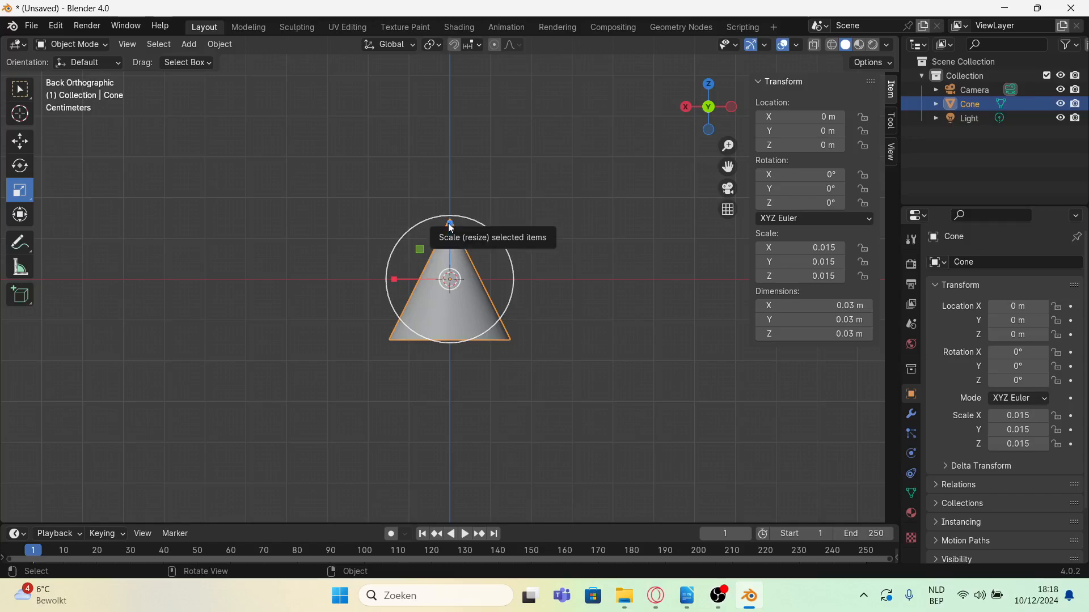
{"action": "left_click_drag", "start_coordinate": [449, 222], "coordinate": [451, 181]}
{"action": "left_click", "coordinate": [621, 254]}
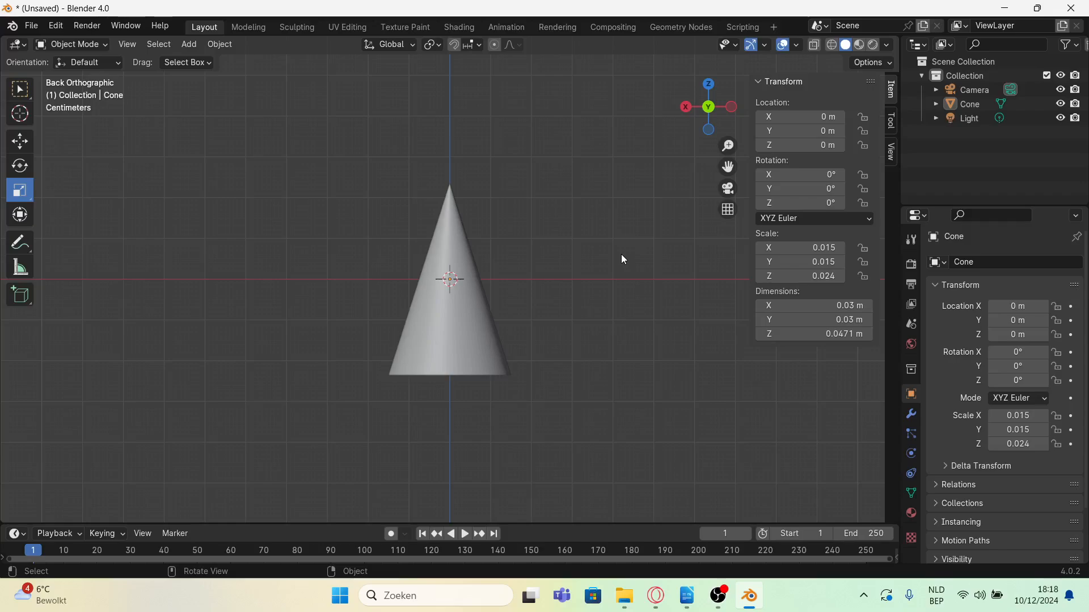
{"action": "left_click", "coordinate": [444, 310]}
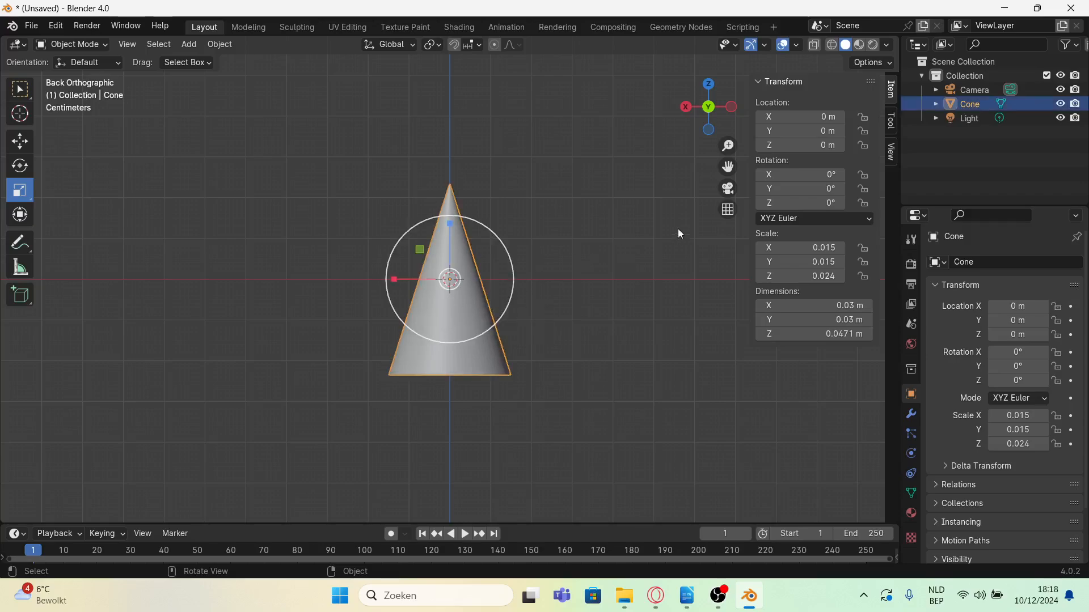
{"action": "left_click", "coordinate": [808, 130]}
{"action": "type", "text": "180"}
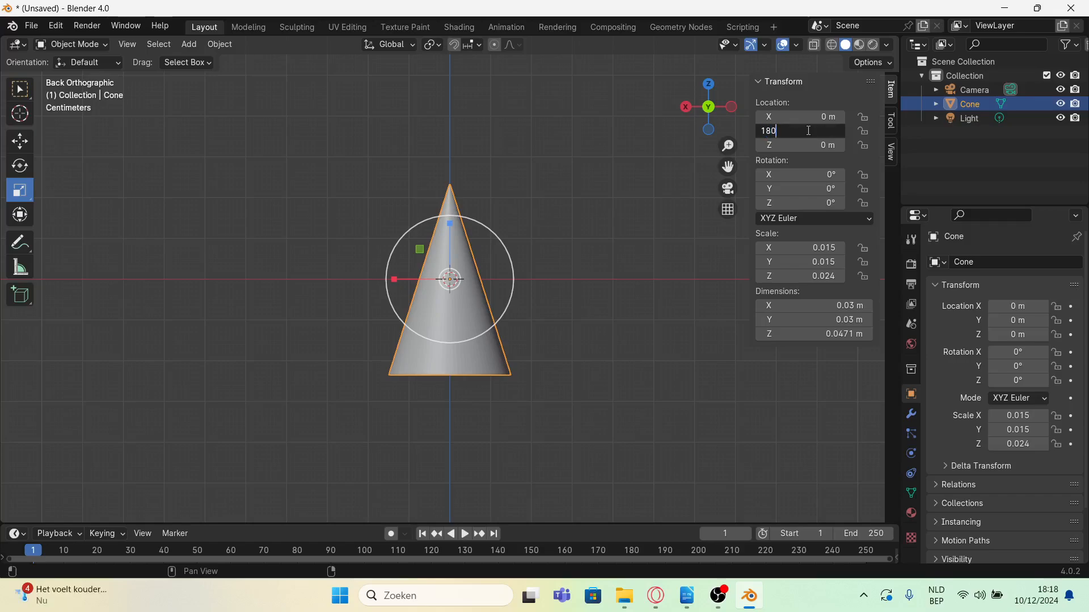
{"action": "key", "text": "Return"}
{"action": "left_click", "coordinate": [808, 131]}
{"action": "type", "text": "0"}
{"action": "key", "text": "Return"}
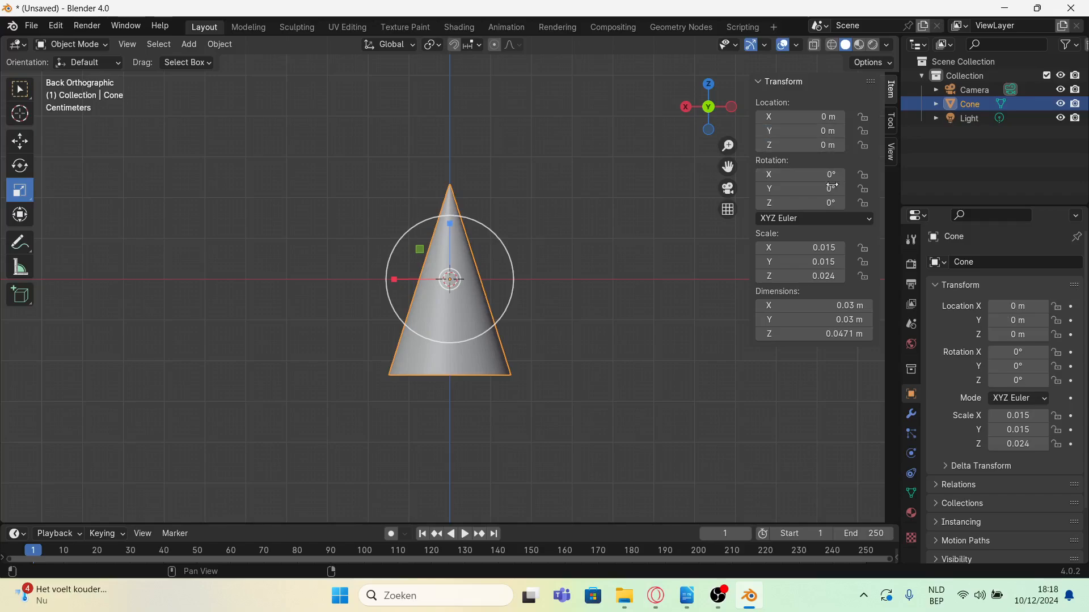
- Turn the cone upside down by setting its Y rotation to 180° and deselect it
{"action": "left_click", "coordinate": [814, 188]}
{"action": "type", "text": "180"}
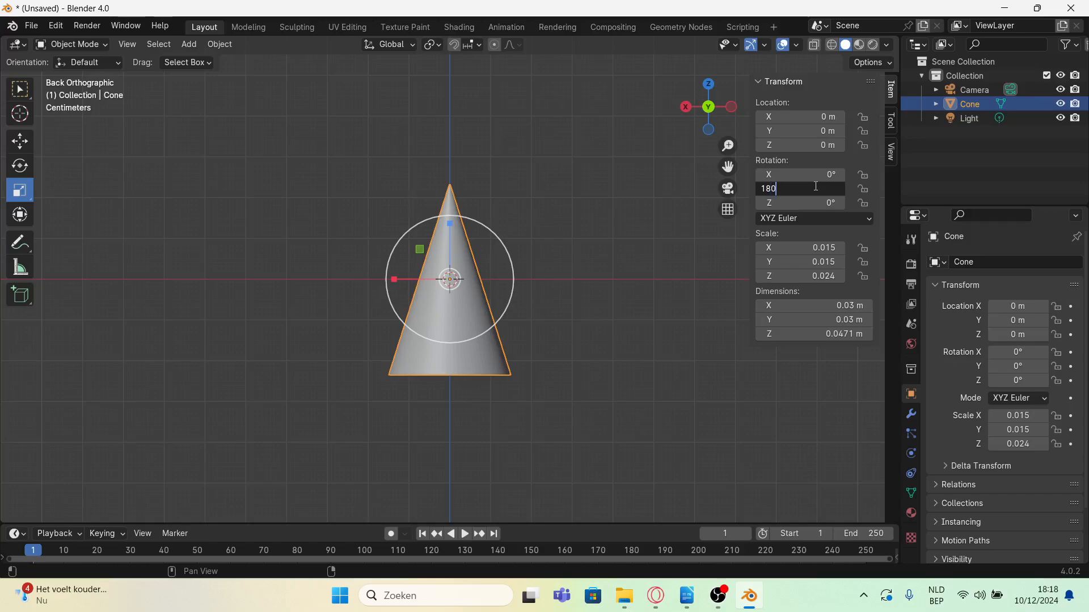
{"action": "key", "text": "Return"}
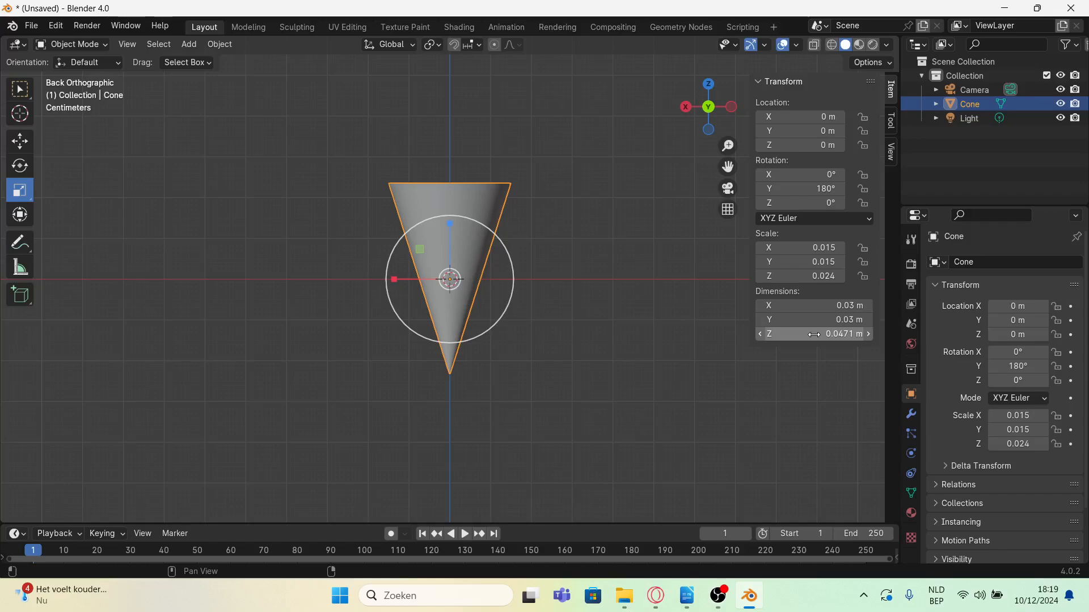
{"action": "left_click", "coordinate": [596, 222]}
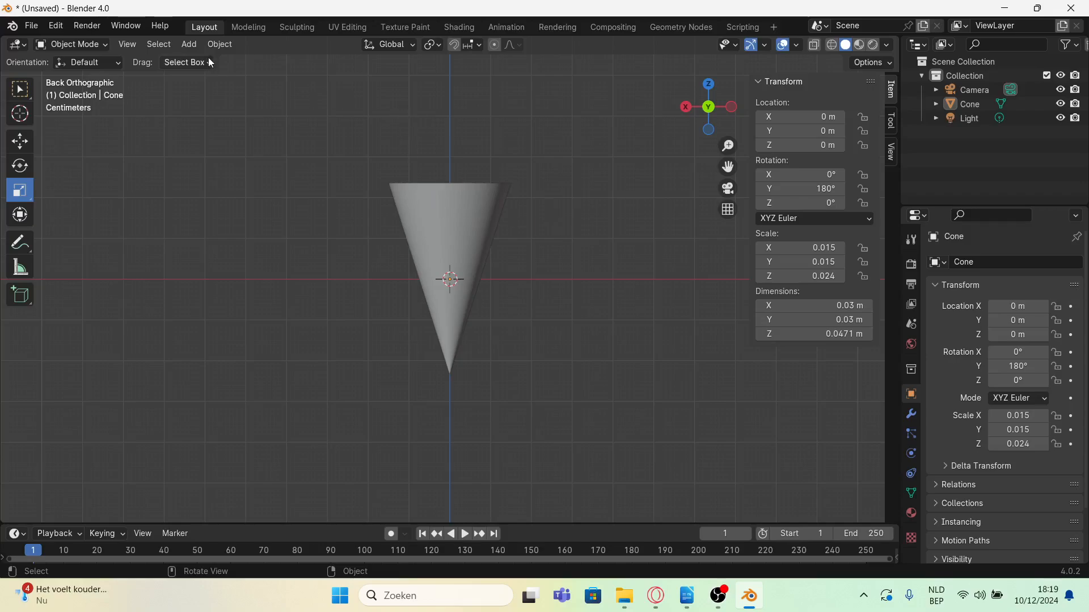
- Add a torus mesh at the origin
{"action": "left_click", "coordinate": [193, 46]}
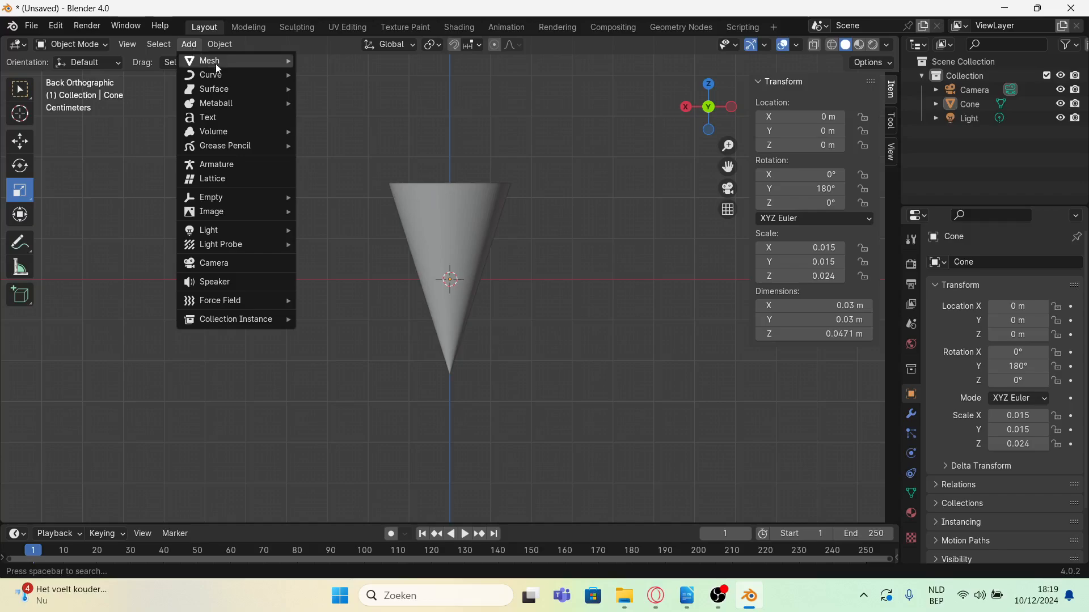
{"action": "mouse_move", "coordinate": [216, 64]}
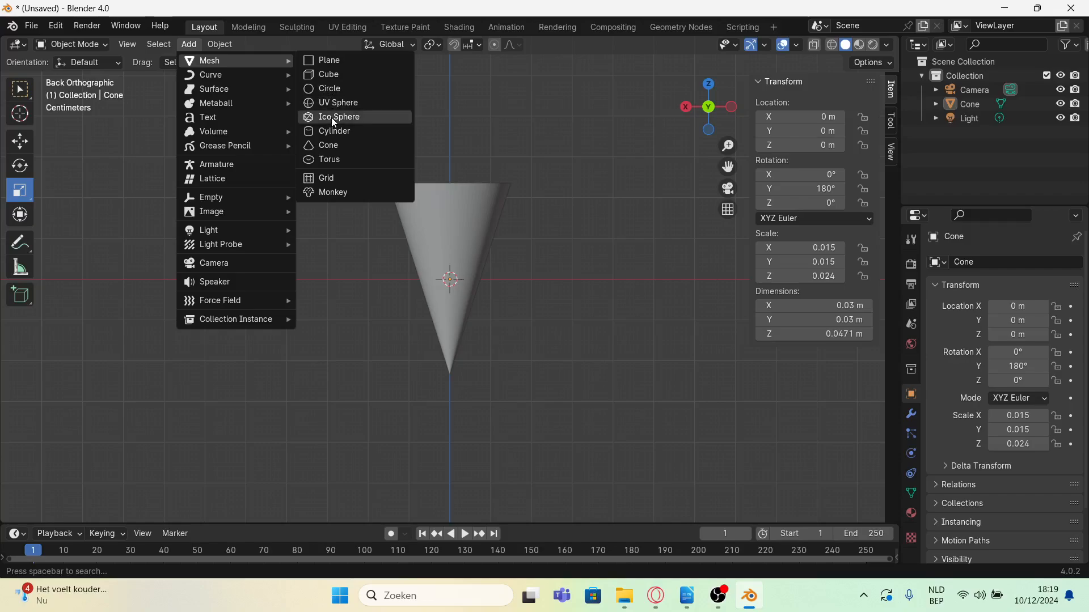
{"action": "left_click", "coordinate": [334, 164]}
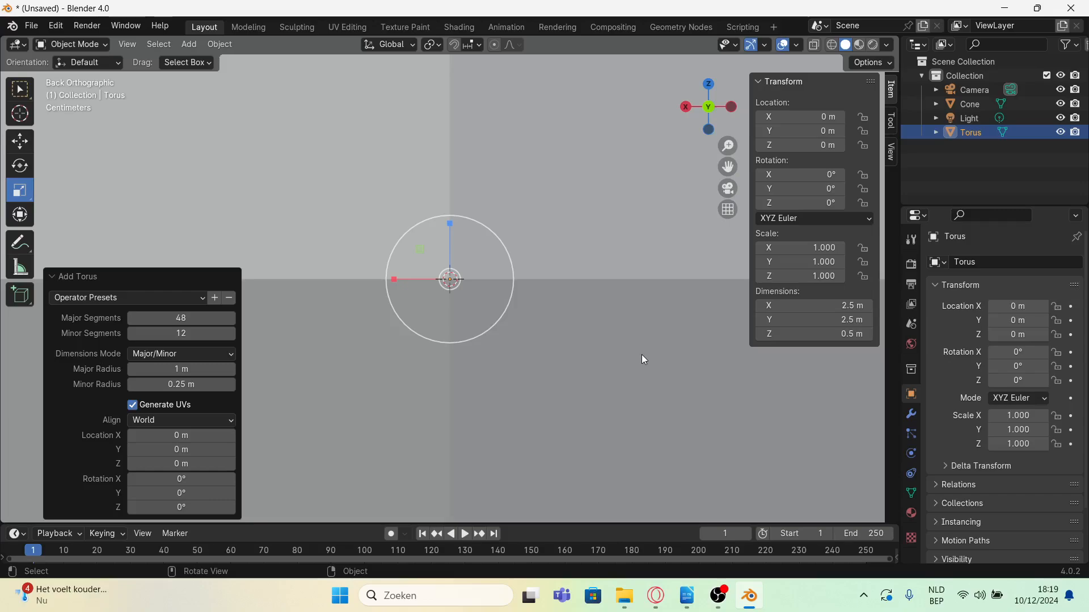
- Set the torus's X, Y and Z dimensions to 2.5 mm each
{"action": "left_click", "coordinate": [806, 306]}
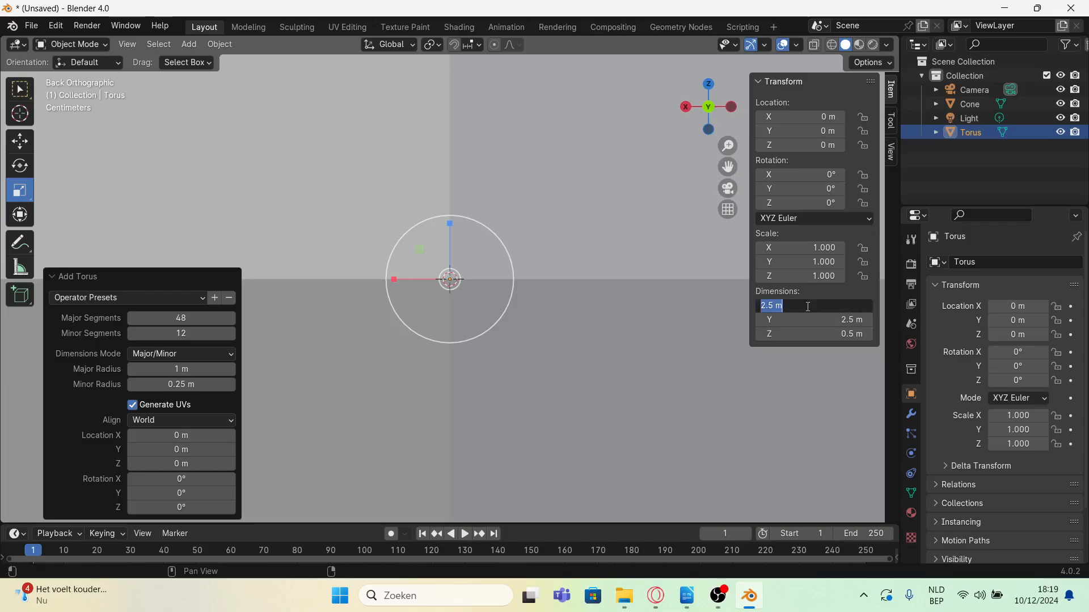
{"action": "type", "text": "2.5"}
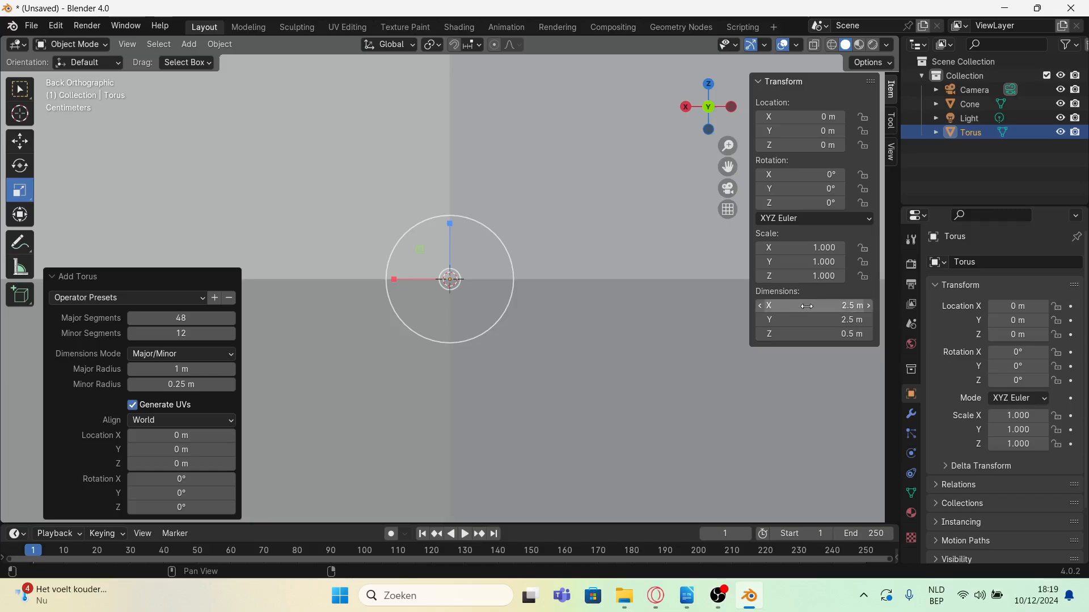
{"action": "key", "text": "Return"}
{"action": "left_click", "coordinate": [806, 306]}
{"action": "type", "text": "2.5mm"}
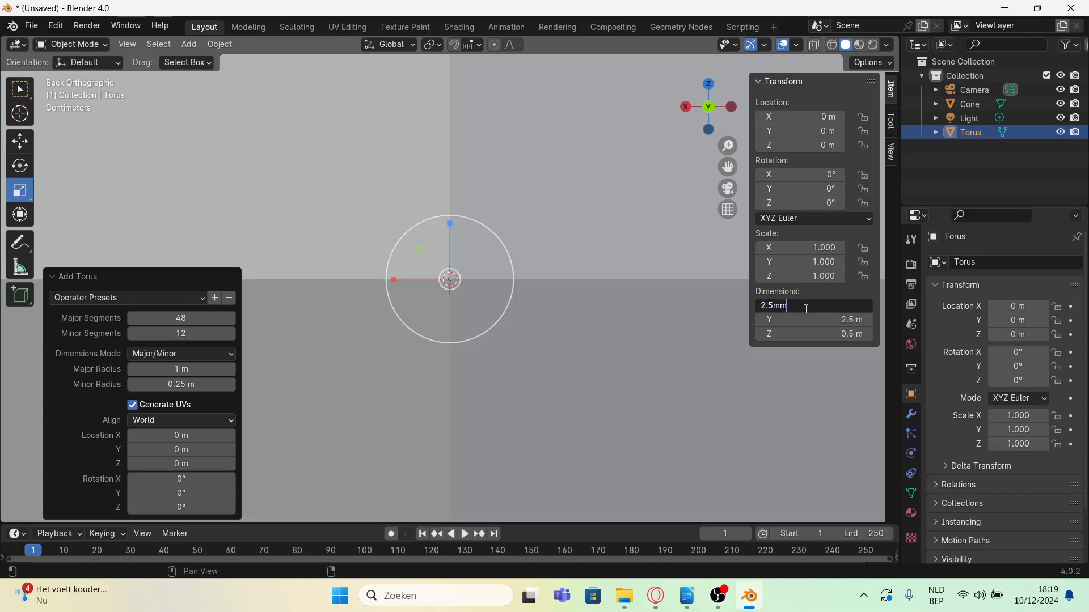
{"action": "key", "text": "Return"}
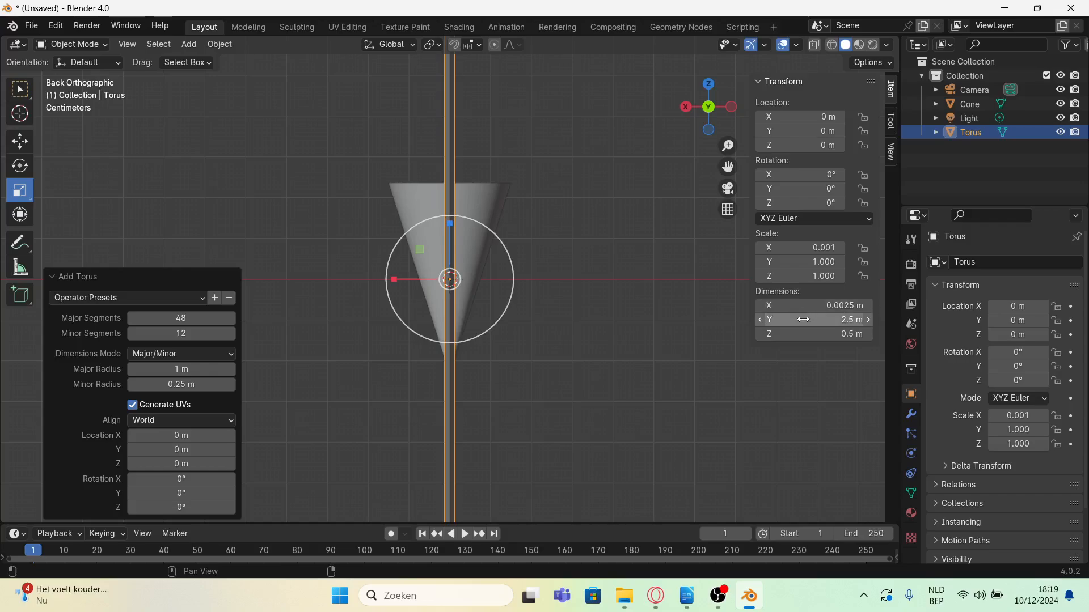
{"action": "left_click", "coordinate": [803, 319]}
{"action": "type", "text": "2.5mm"}
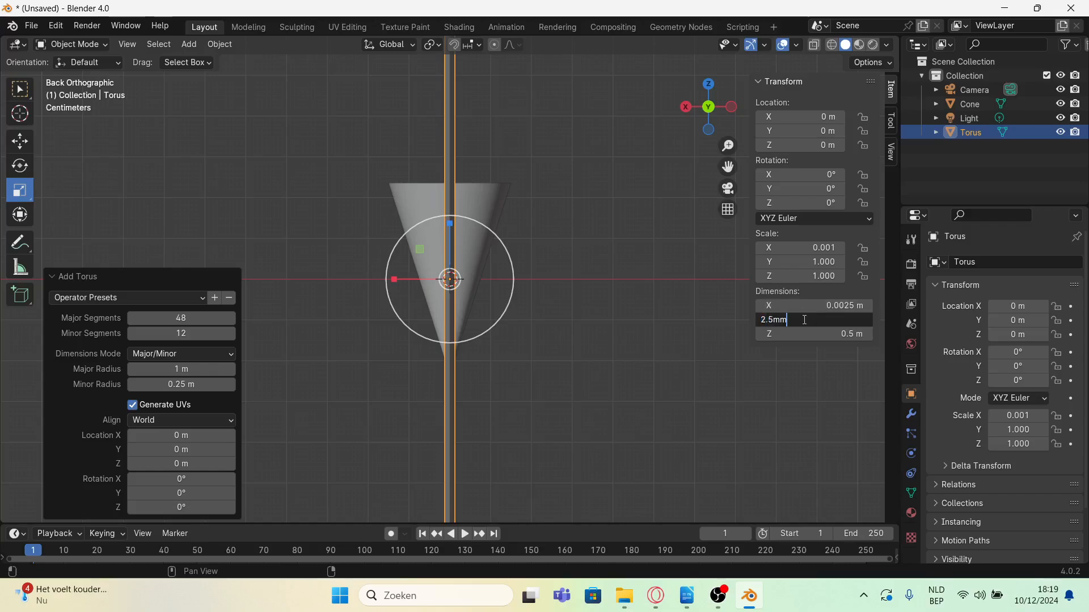
{"action": "key", "text": "Return"}
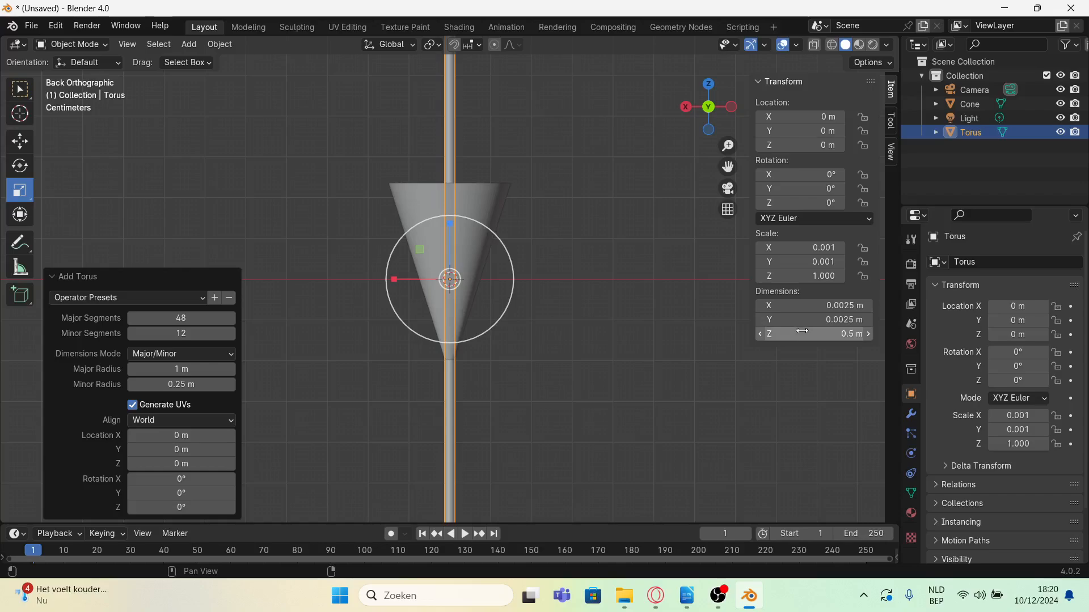
{"action": "left_click", "coordinate": [802, 333]}
{"action": "type", "text": "2.5mm"}
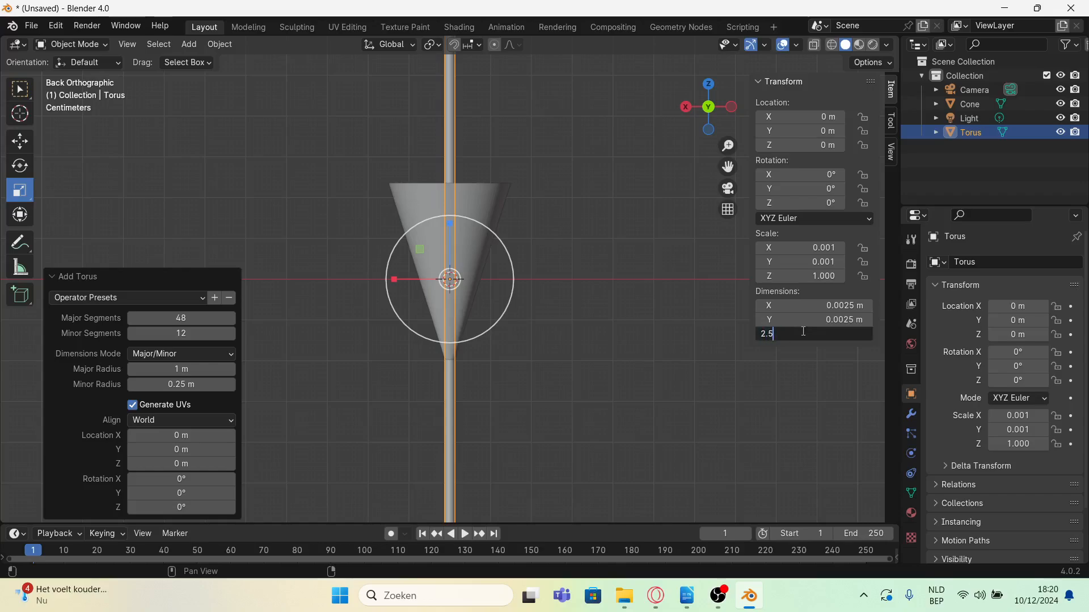
{"action": "key", "text": "Return"}
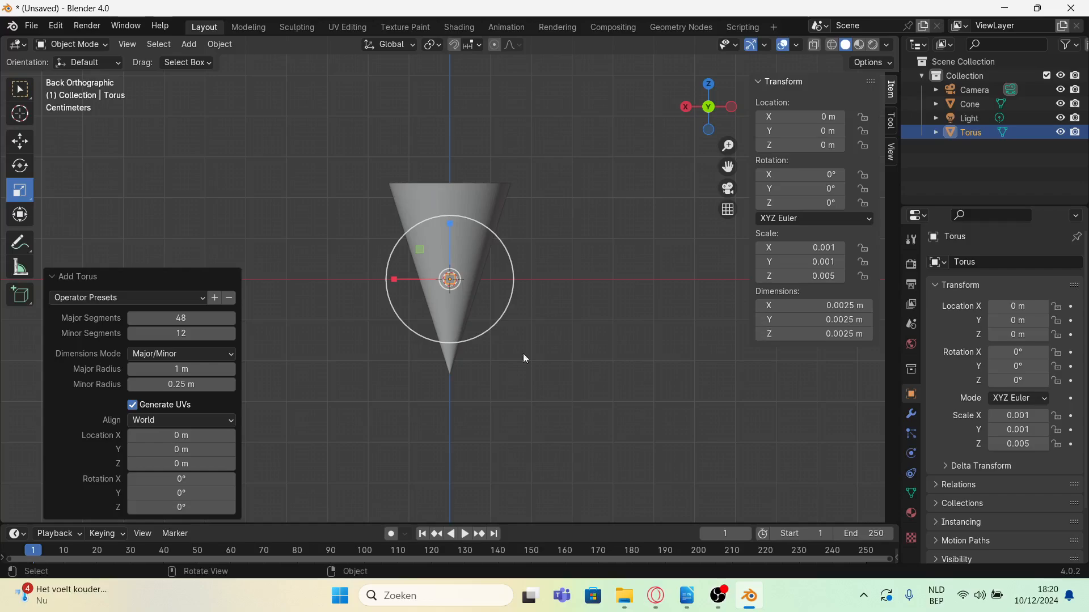
- Move the torus straight up along the Z axis to about 0.029 m, just above the cone's flat top
{"action": "left_click", "coordinate": [607, 260]}
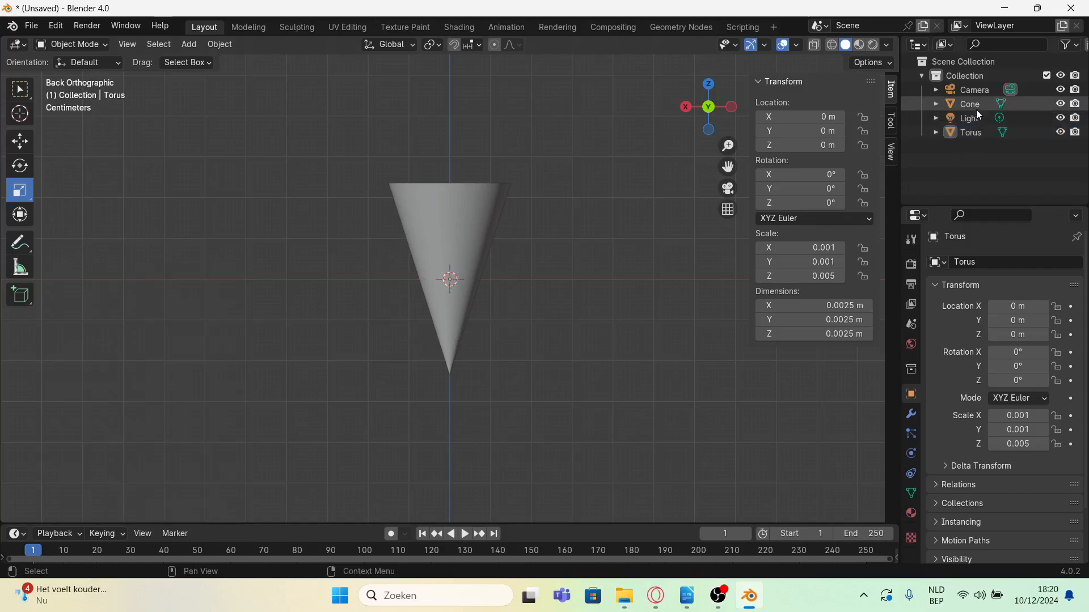
{"action": "left_click", "coordinate": [974, 133]}
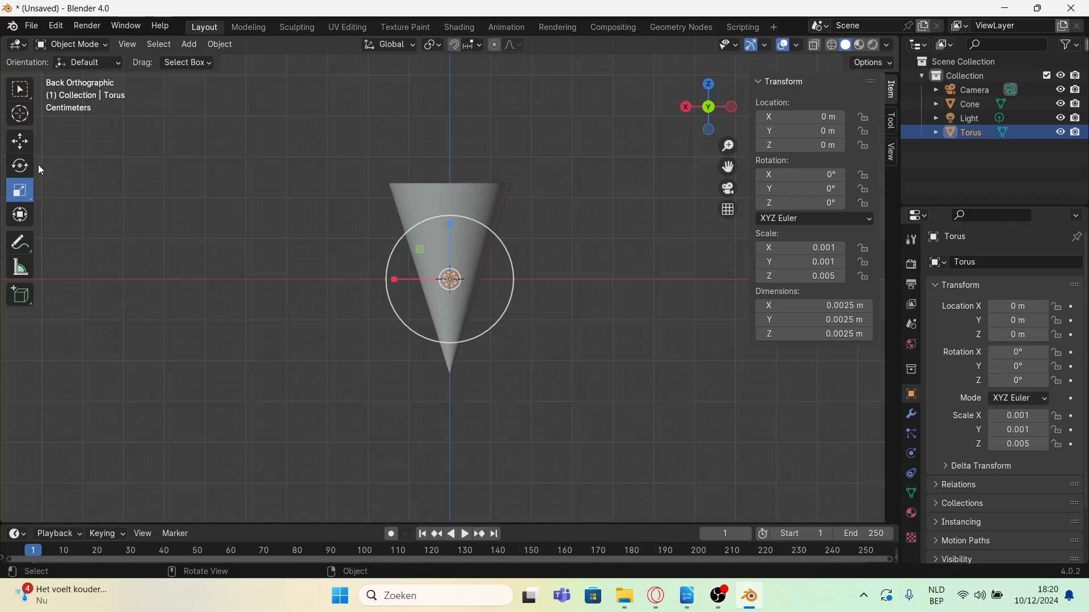
{"action": "left_click", "coordinate": [19, 143]}
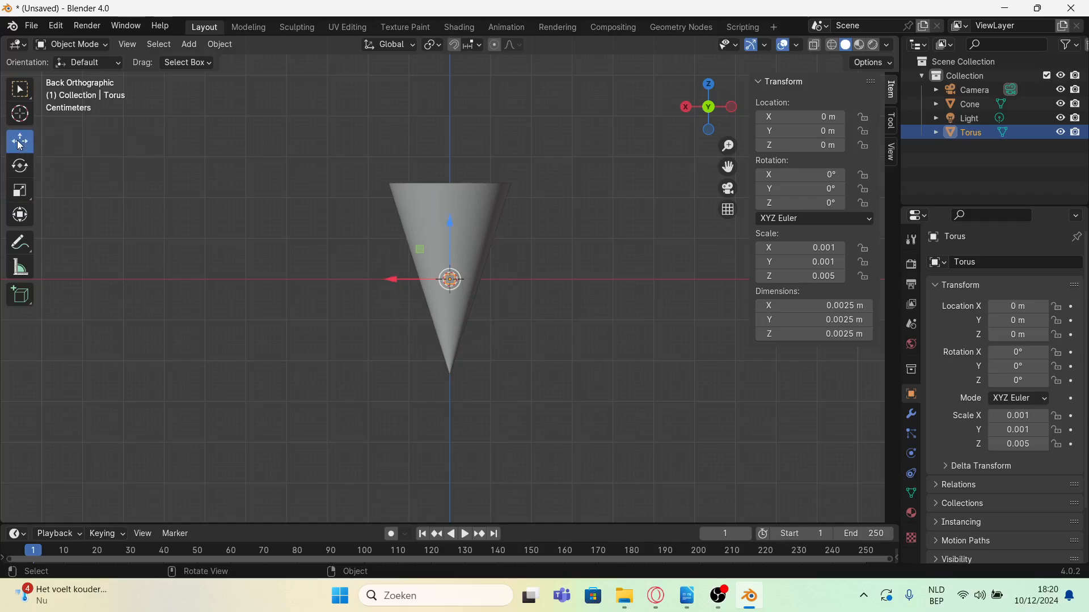
{"action": "left_click_drag", "start_coordinate": [452, 224], "coordinate": [455, 103]}
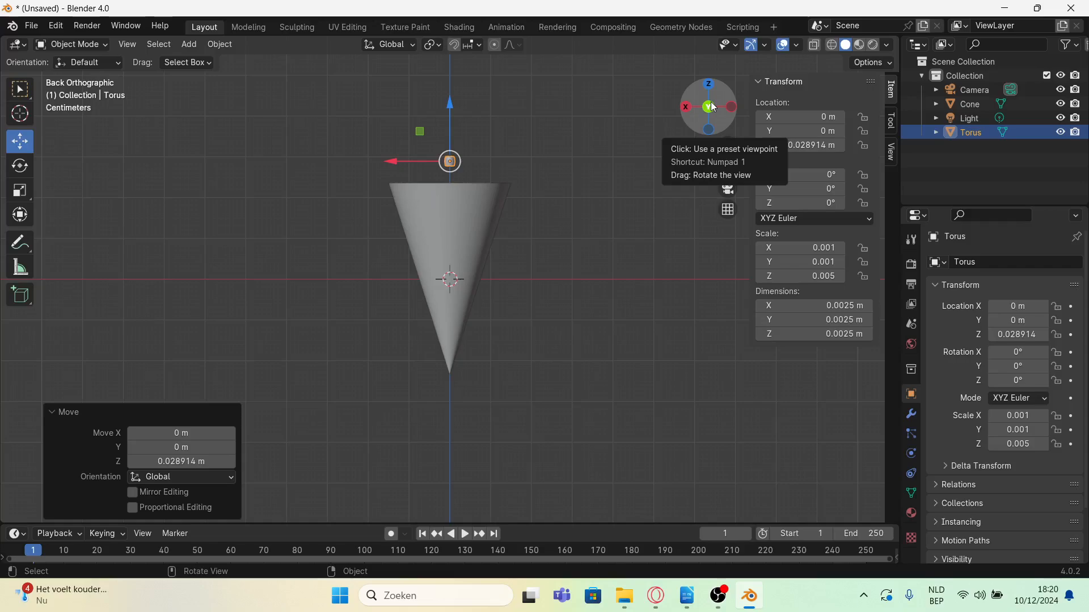
- Set the torus's Z dimension to 2 mm
{"action": "left_click_drag", "start_coordinate": [706, 106], "coordinate": [709, 140]}
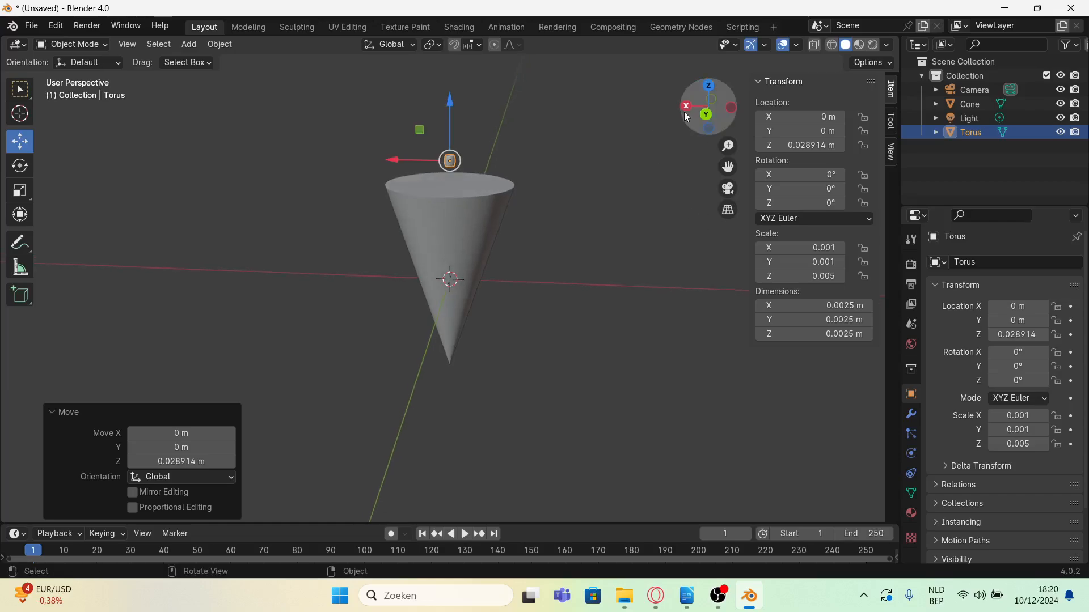
{"action": "left_click", "coordinate": [709, 118]}
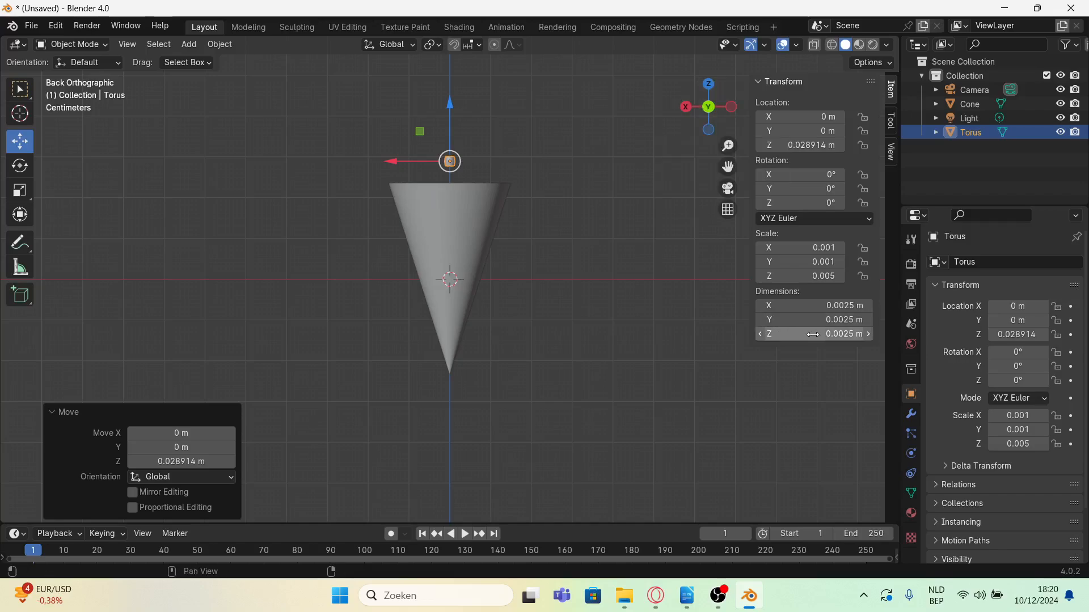
{"action": "left_click", "coordinate": [837, 337]}
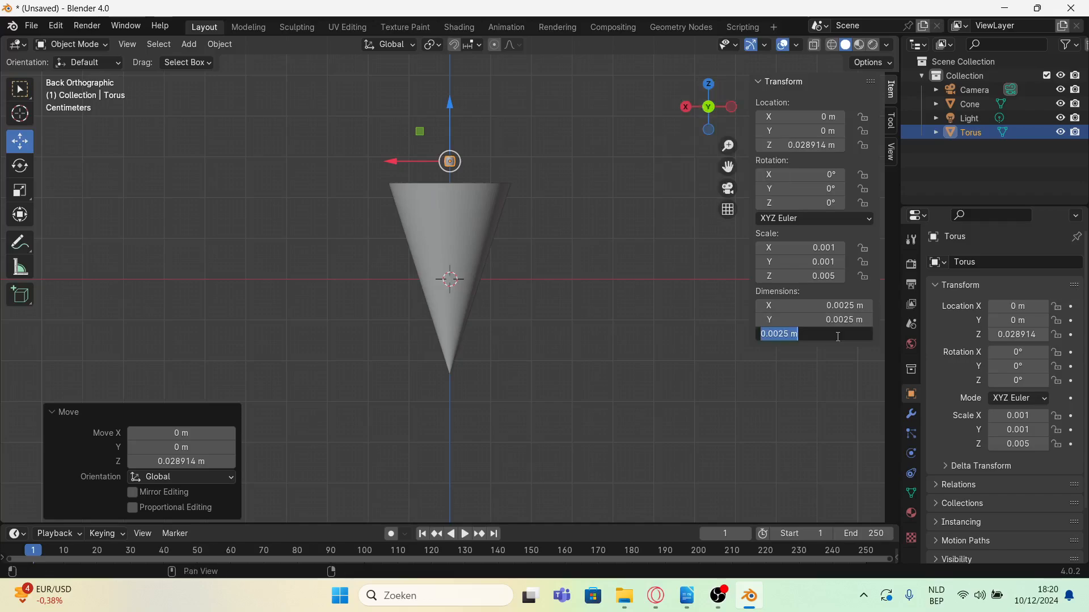
{"action": "type", "text": "2mm"}
{"action": "key", "text": "Return"}
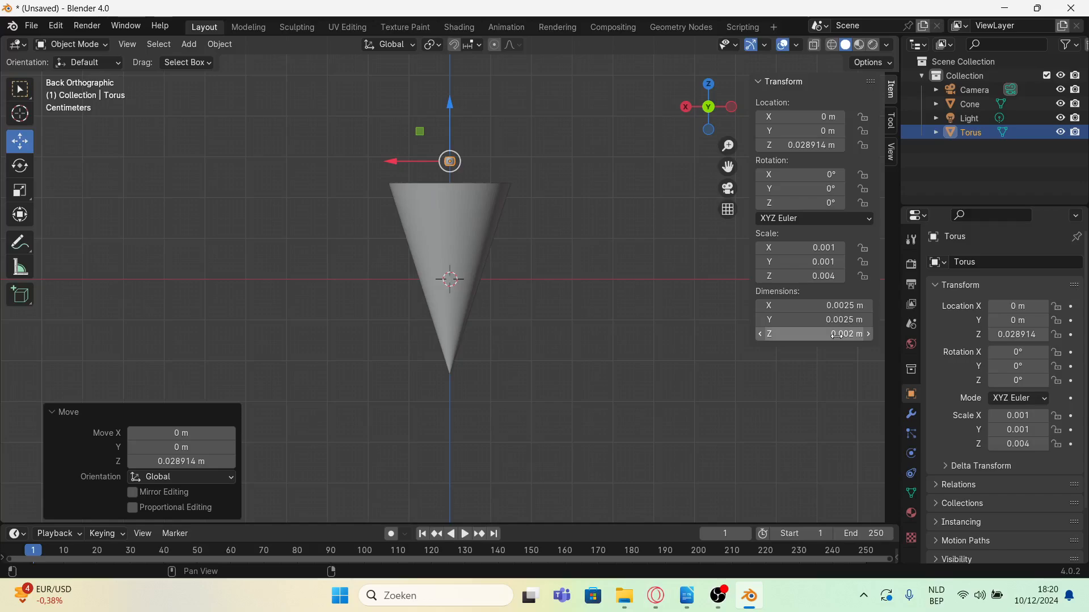
- Set the torus's X dimension to 5 mm and its Y dimension to 4 mm
{"action": "left_click_drag", "start_coordinate": [727, 145], "coordinate": [665, 496]}
{"action": "left_click_drag", "start_coordinate": [727, 167], "coordinate": [767, 241]}
{"action": "left_click", "coordinate": [797, 309]}
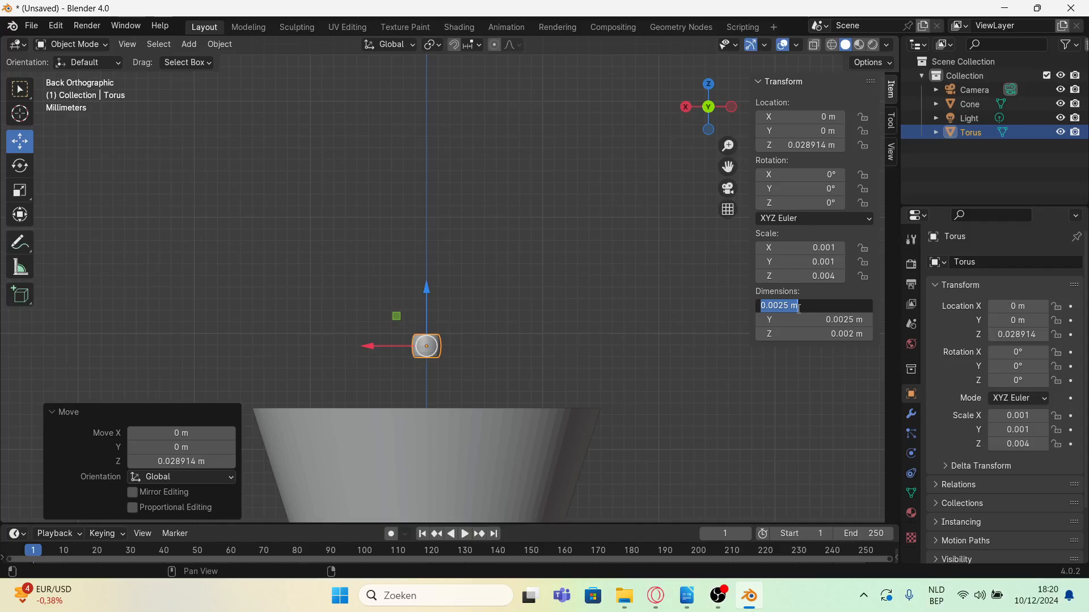
{"action": "type", "text": "5mm"}
{"action": "key", "text": "Return"}
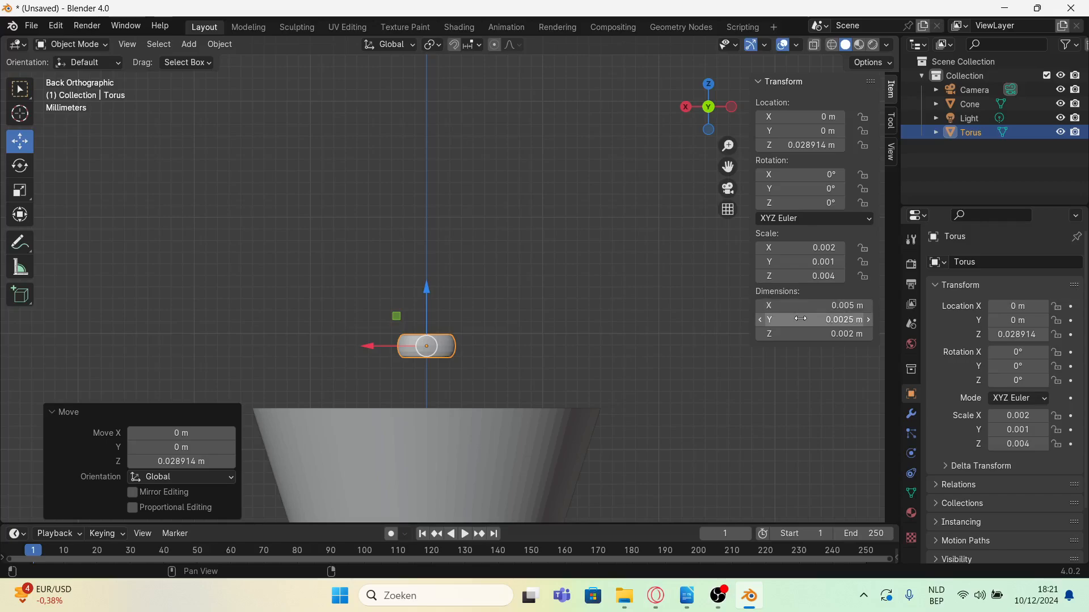
{"action": "left_click", "coordinate": [800, 319]}
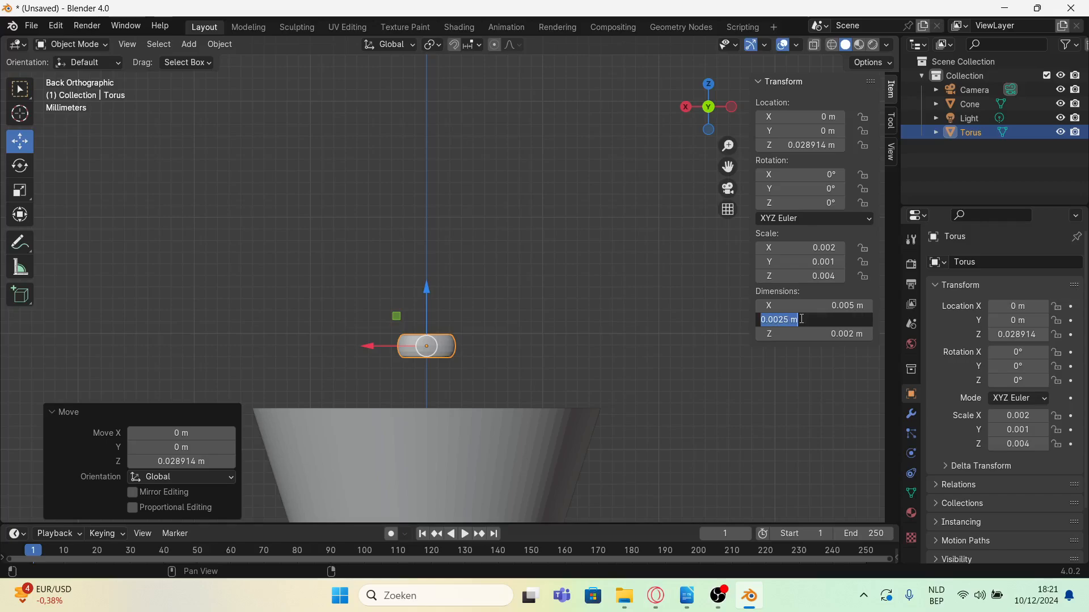
{"action": "key", "text": "Return"}
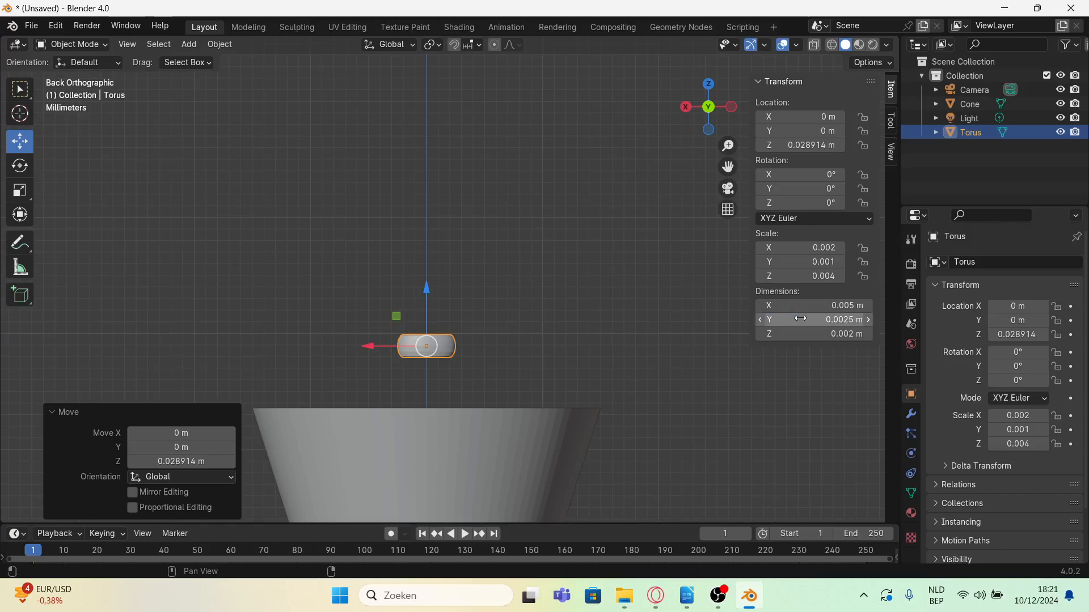
{"action": "double_click", "coordinate": [800, 319]}
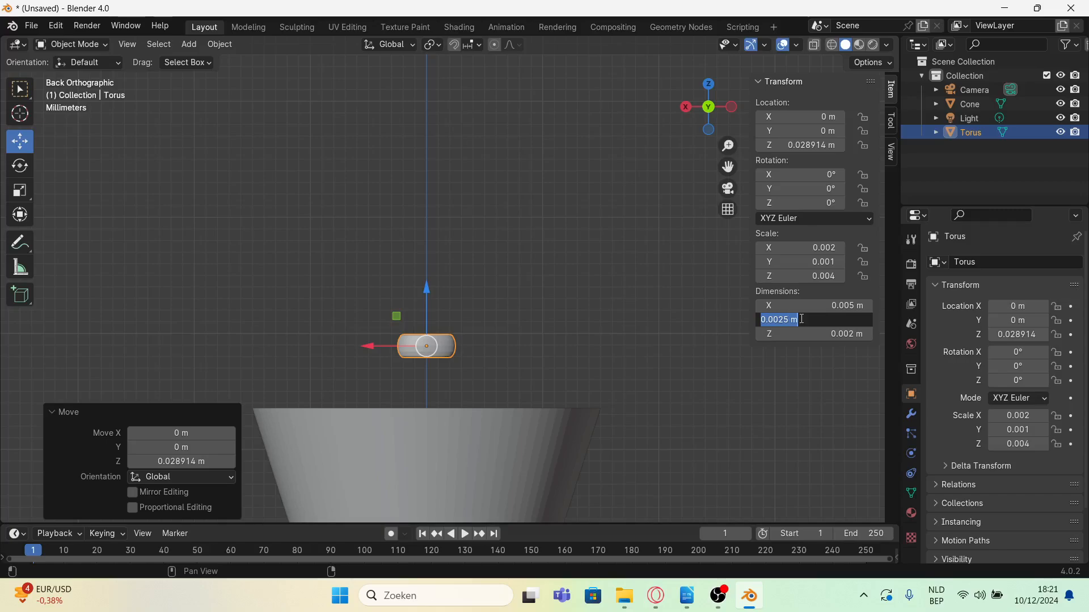
{"action": "type", "text": "4mm"}
{"action": "key", "text": "Return"}
- Stand the torus upright by setting its Y rotation to 90°
{"action": "mouse_move", "coordinate": [708, 108]}
{"action": "left_mouse_down"}
{"action": "mouse_move", "coordinate": [715, 153]}
{"action": "mouse_move", "coordinate": [774, 150]}
{"action": "mouse_move", "coordinate": [800, 105]}
{"action": "mouse_move", "coordinate": [817, 136]}
{"action": "mouse_move", "coordinate": [800, 178]}
{"action": "mouse_move", "coordinate": [726, 164]}
{"action": "mouse_move", "coordinate": [717, 119]}
{"action": "mouse_move", "coordinate": [783, 122]}
{"action": "mouse_move", "coordinate": [749, 131]}
{"action": "mouse_move", "coordinate": [715, 120]}
{"action": "left_mouse_up"}
{"action": "left_click", "coordinate": [716, 121]}
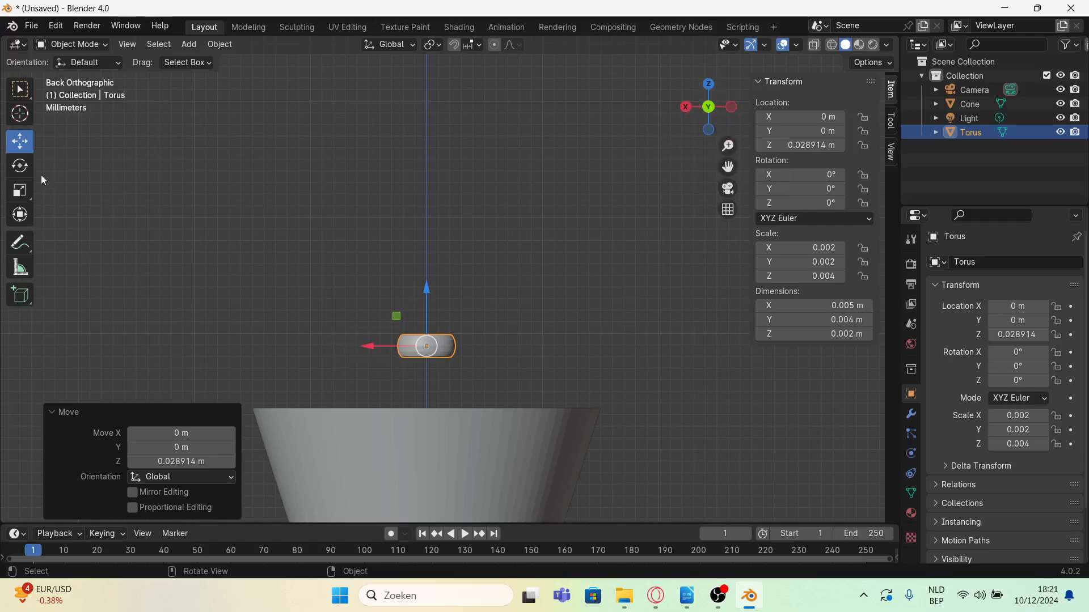
{"action": "left_click", "coordinate": [21, 167]}
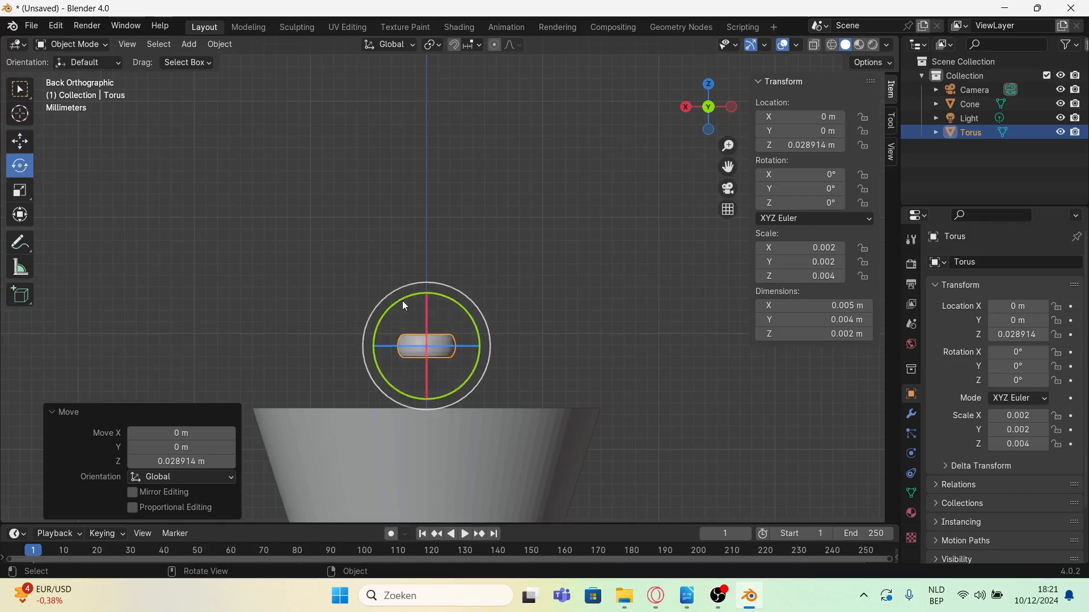
{"action": "left_click_drag", "start_coordinate": [404, 306], "coordinate": [456, 372]}
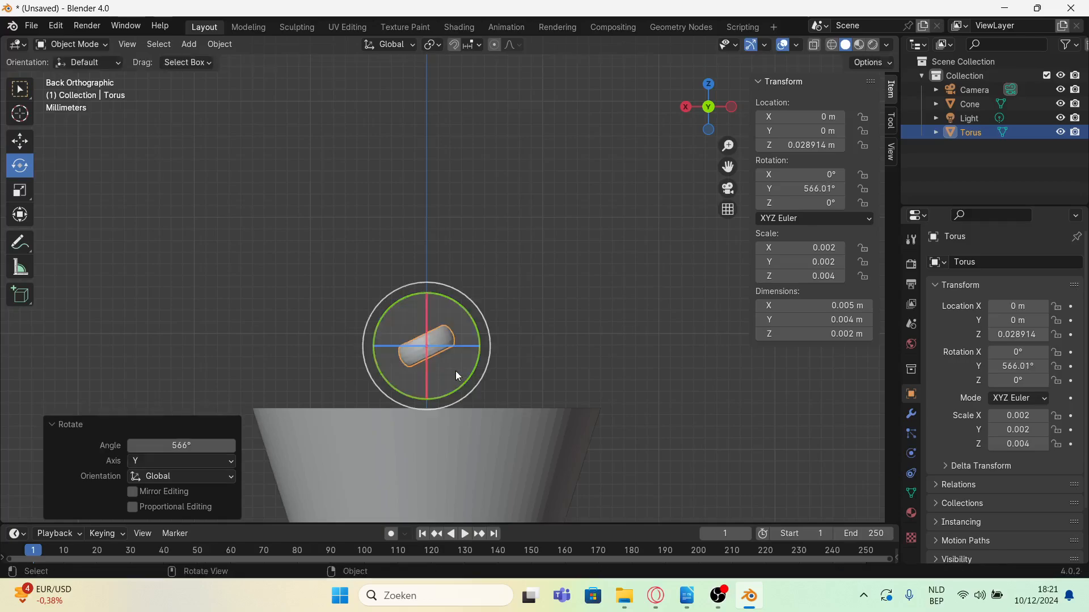
{"action": "left_click", "coordinate": [818, 190]}
{"action": "type", "text": "90"}
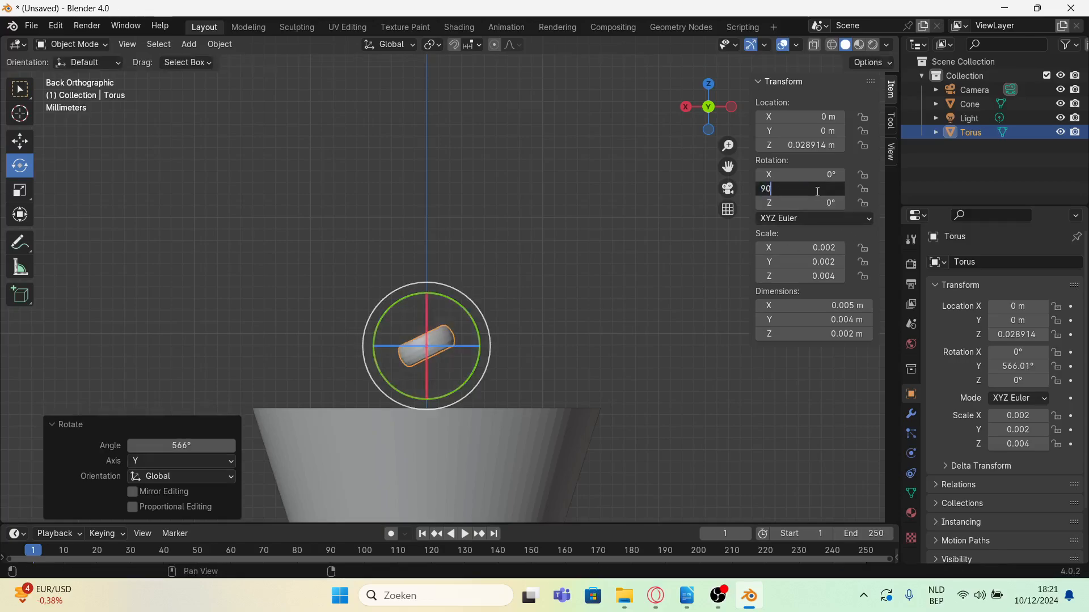
{"action": "key", "text": "Return"}
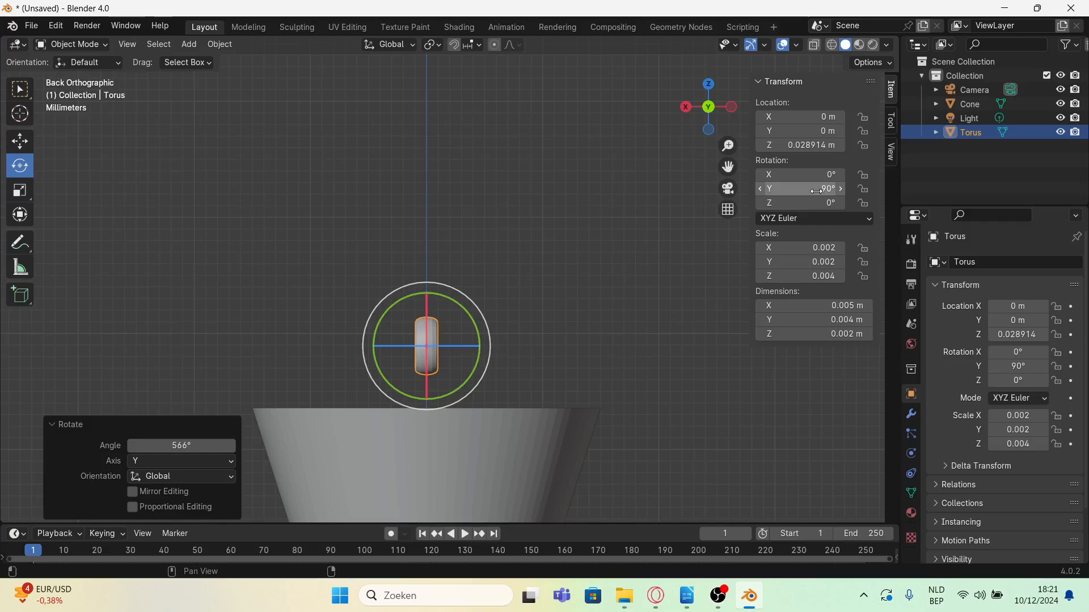
- Lower the torus along the Z axis to about 0.0236 m, half sunk into the cone's flat top, and deselect it
{"action": "left_click", "coordinate": [686, 108]}
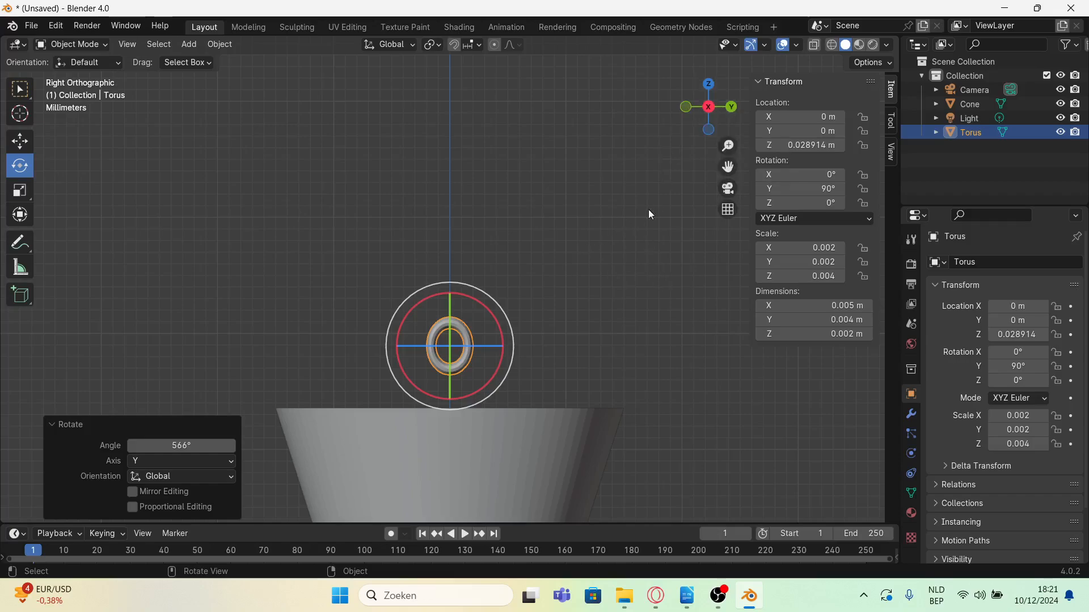
{"action": "left_click", "coordinate": [255, 237]}
{"action": "left_click_drag", "start_coordinate": [727, 166], "coordinate": [673, 29]}
{"action": "left_click_drag", "start_coordinate": [728, 145], "coordinate": [727, 207]}
{"action": "left_click_drag", "start_coordinate": [728, 167], "coordinate": [733, 79]}
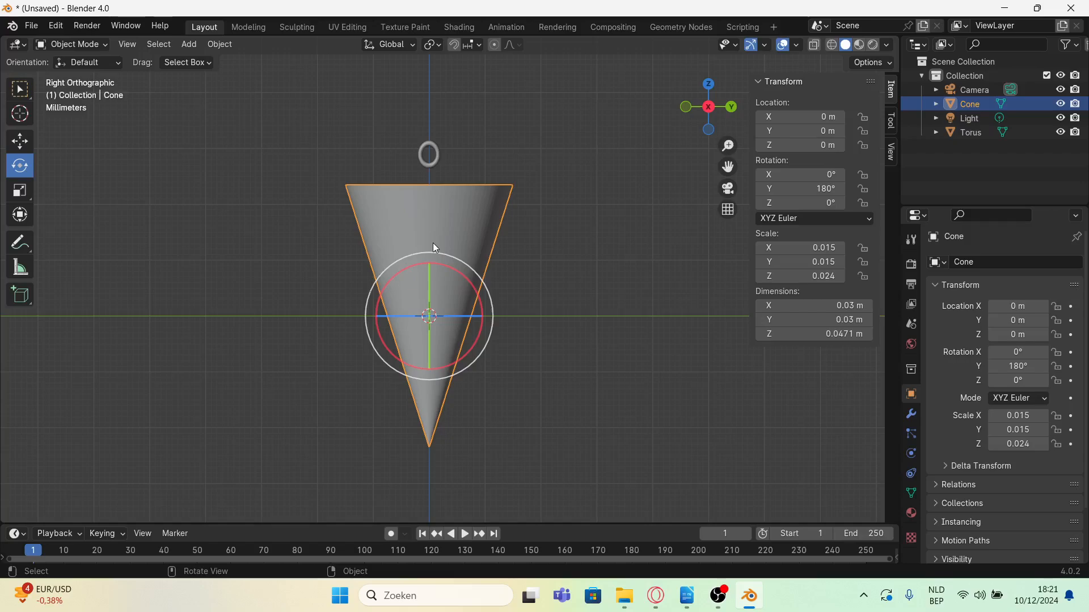
{"action": "left_click", "coordinate": [434, 151]}
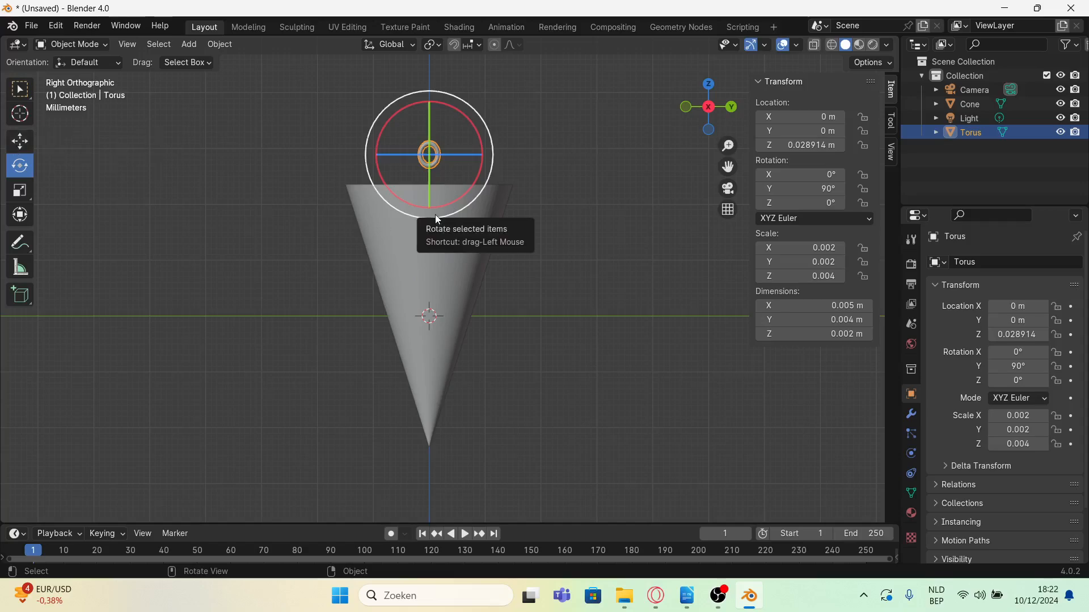
{"action": "left_click", "coordinate": [21, 141]}
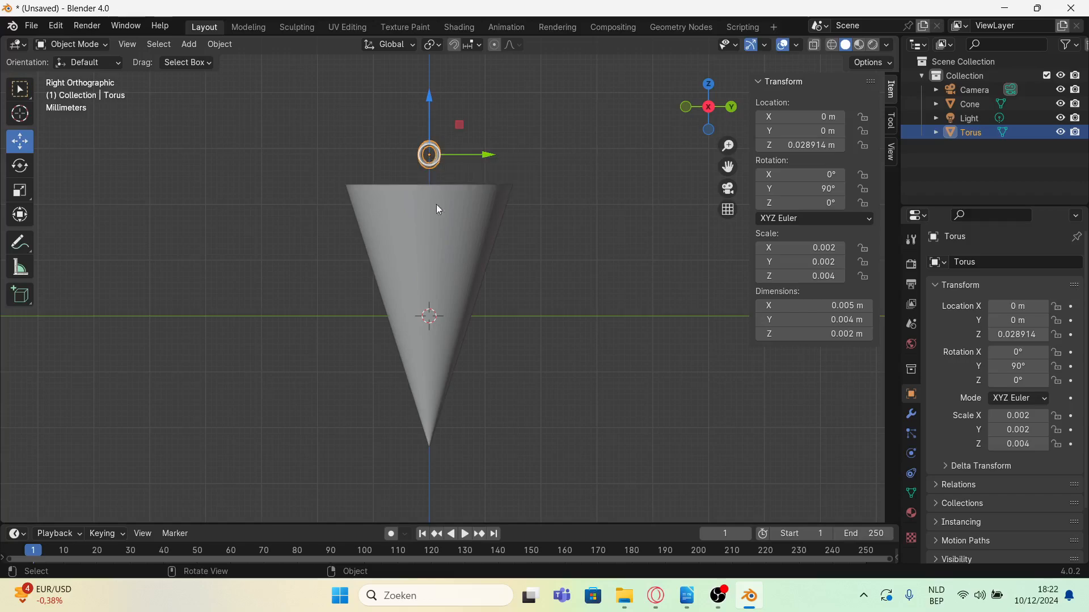
{"action": "left_click", "coordinate": [447, 253]}
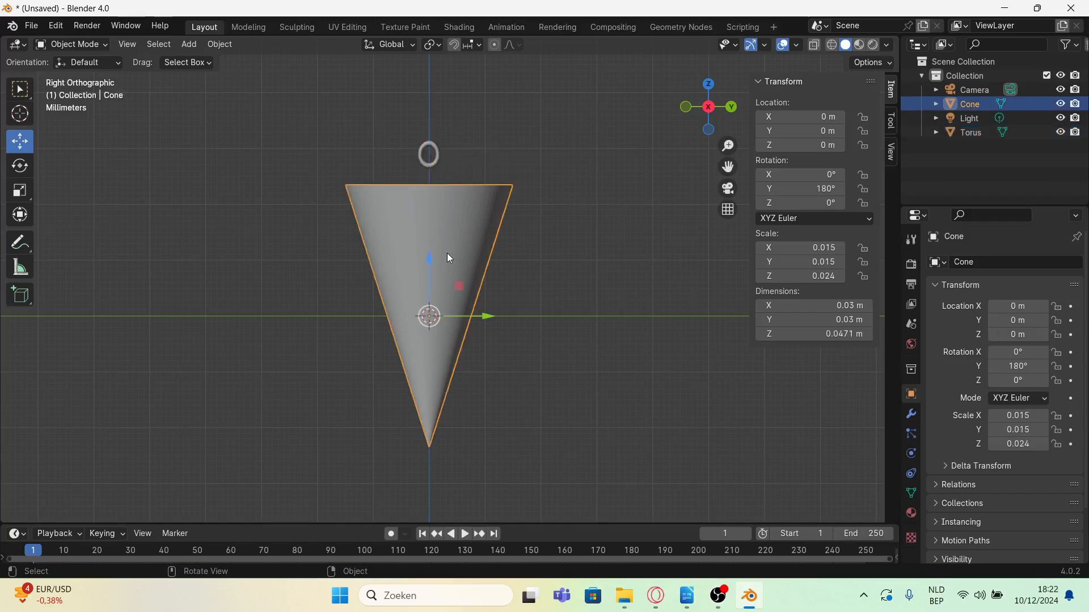
{"action": "left_click", "coordinate": [438, 151]}
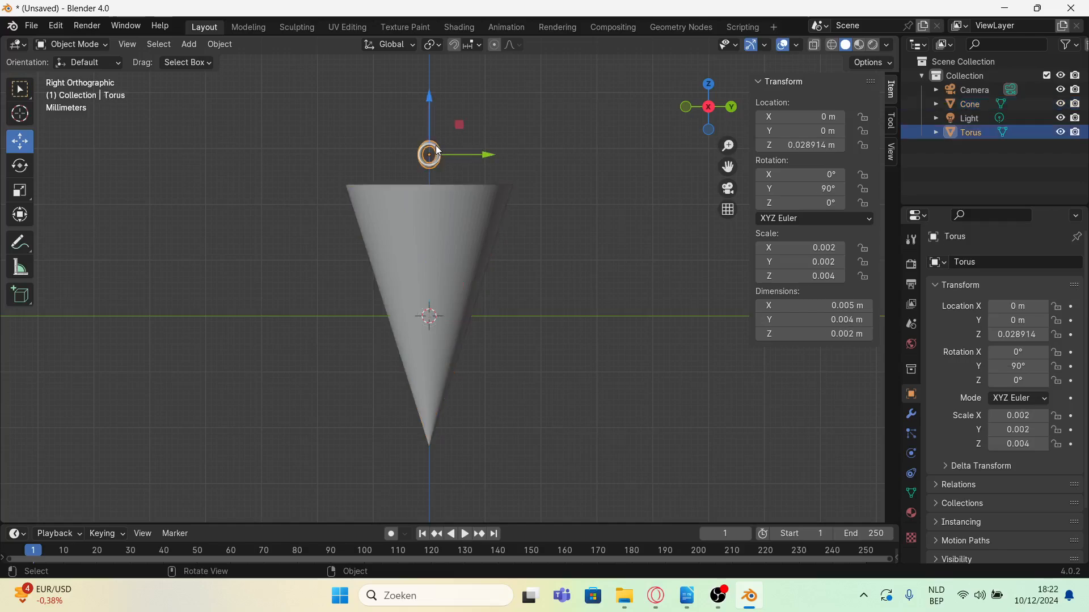
{"action": "left_click_drag", "start_coordinate": [430, 94], "coordinate": [428, 127]}
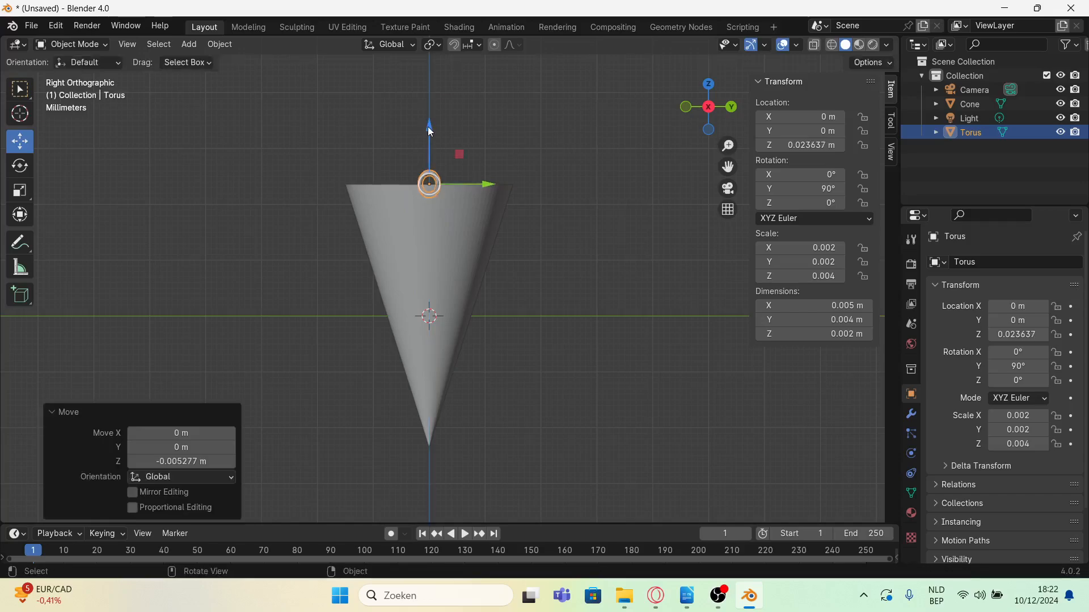
{"action": "left_click", "coordinate": [613, 188]}
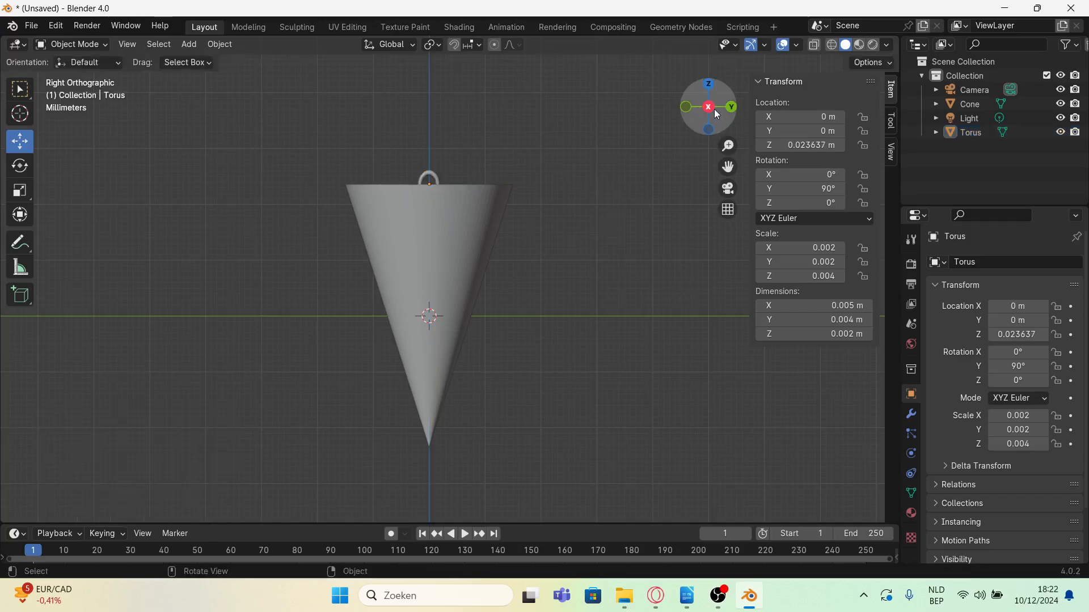
{"action": "left_click_drag", "start_coordinate": [710, 111], "coordinate": [461, 189]}
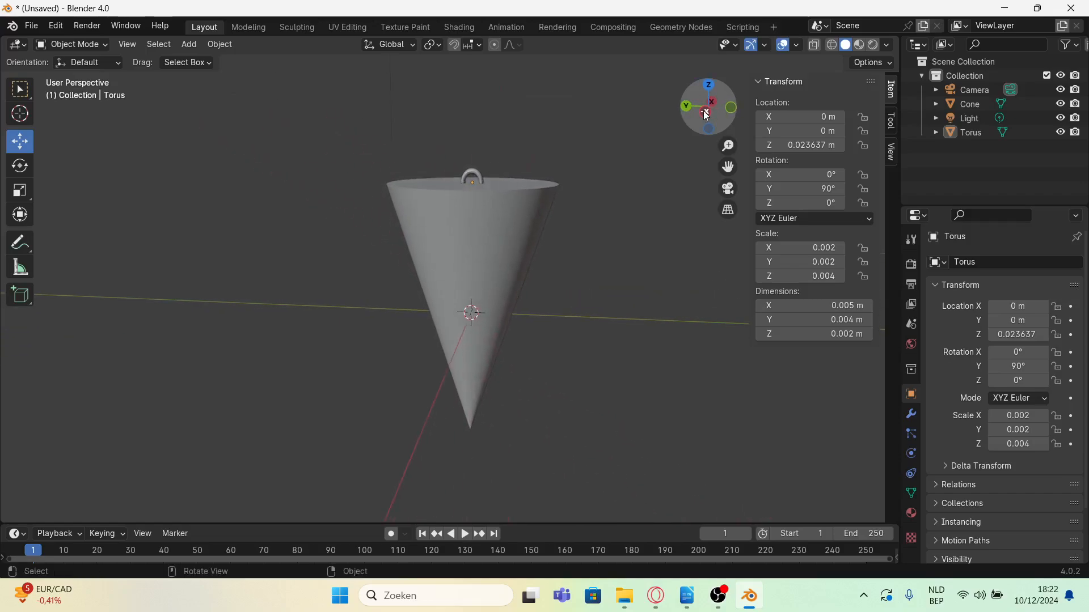
- Join the torus and the cone into a single object with the cone as the active object, and deselect it
{"action": "left_click", "coordinate": [470, 178]}
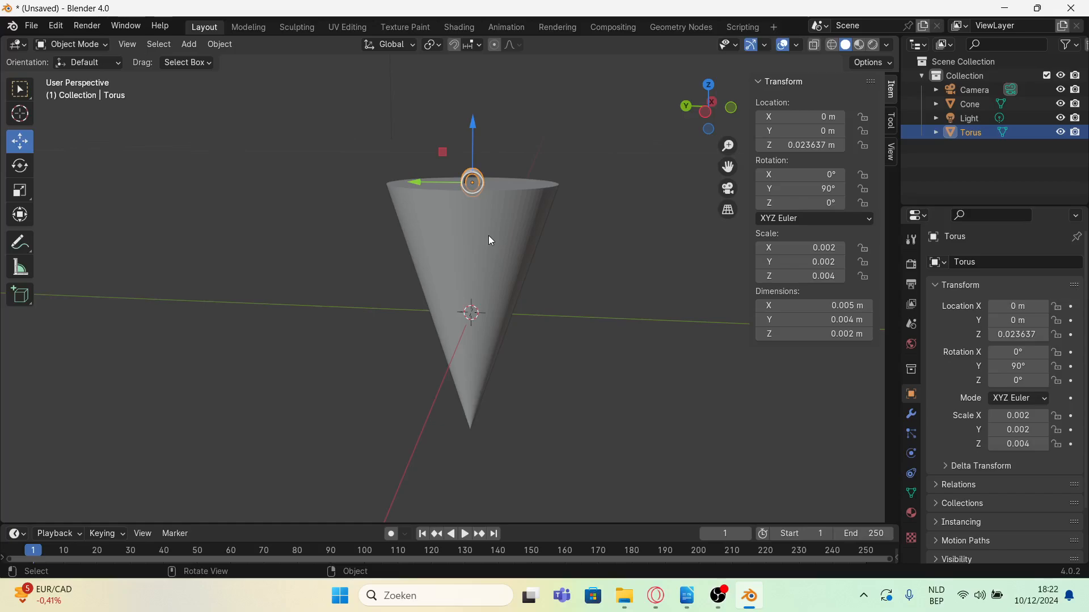
{"action": "left_click", "coordinate": [599, 225]}
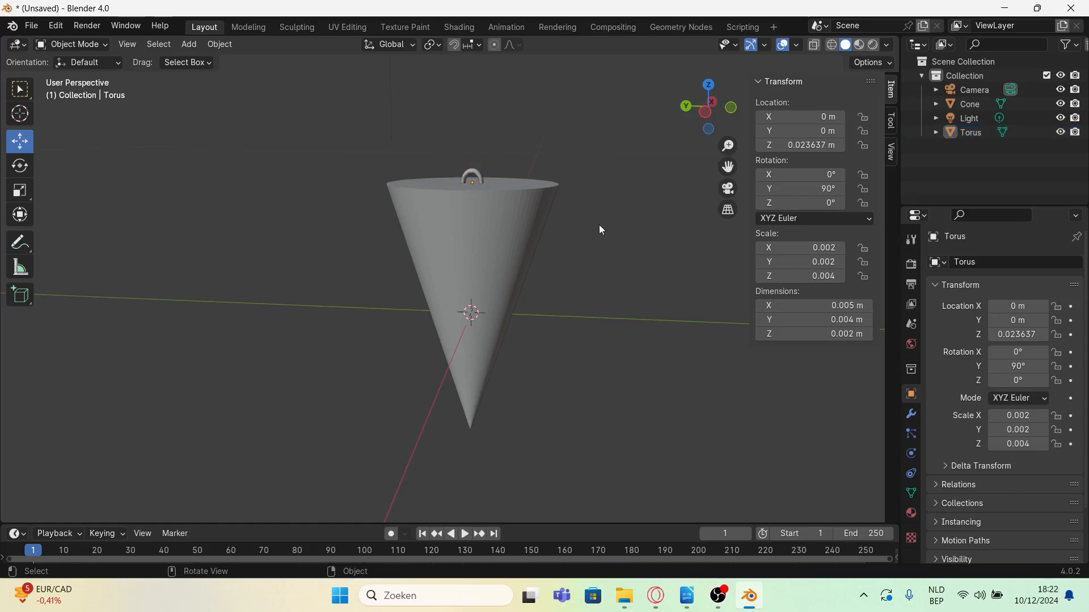
{"action": "left_click", "coordinate": [478, 173]}
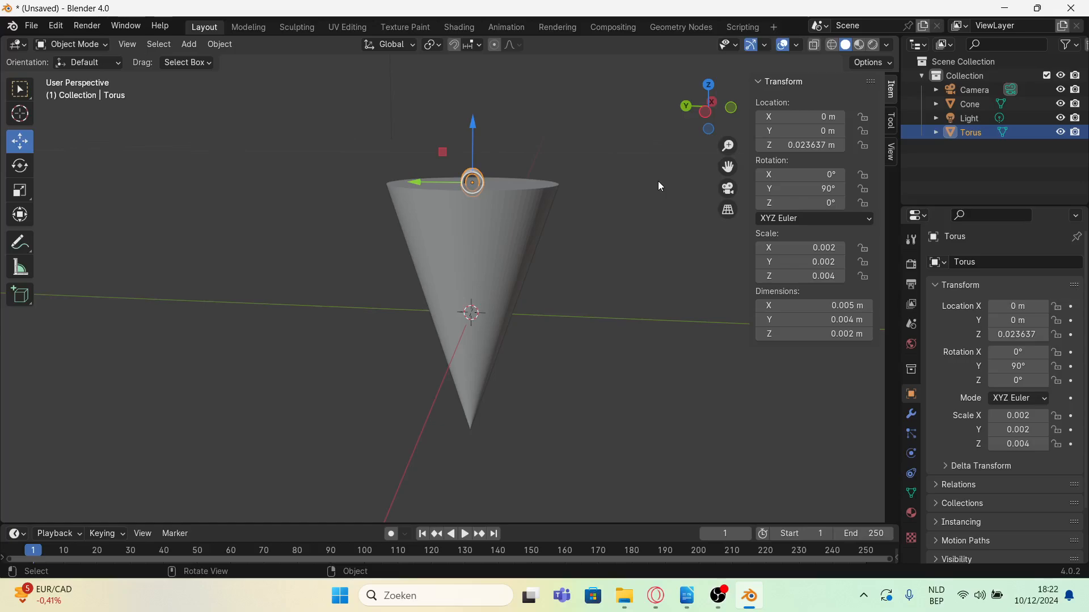
{"action": "left_click", "coordinate": [487, 262], "text": "shift"}
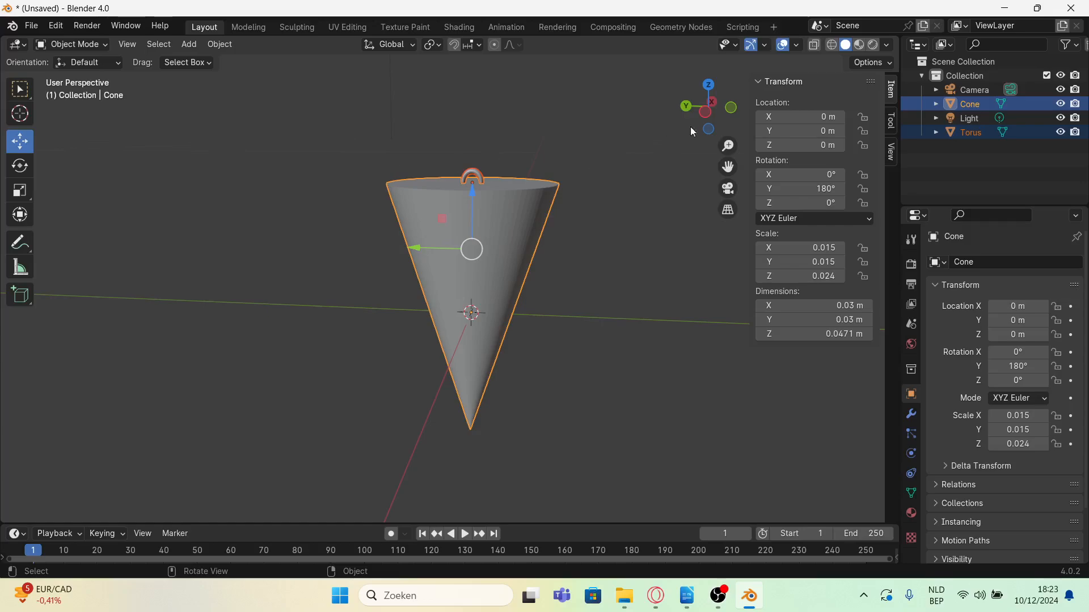
{"action": "mouse_move", "coordinate": [709, 116]}
{"action": "left_mouse_down"}
{"action": "mouse_move", "coordinate": [712, 142]}
{"action": "mouse_move", "coordinate": [716, 102]}
{"action": "mouse_move", "coordinate": [721, 111]}
{"action": "left_mouse_up"}
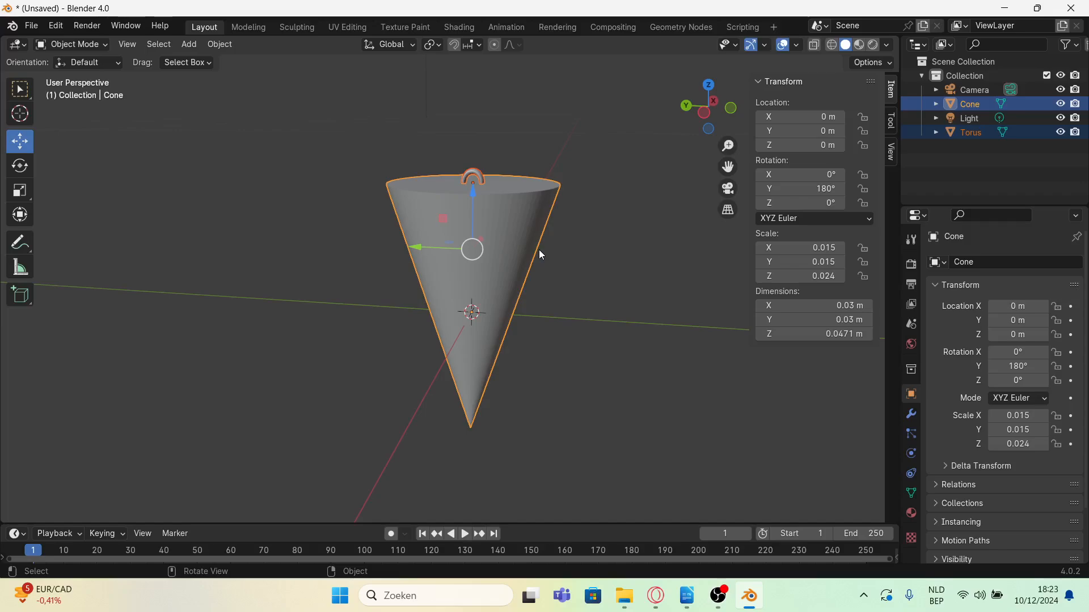
{"action": "key", "text": "ctrl+j"}
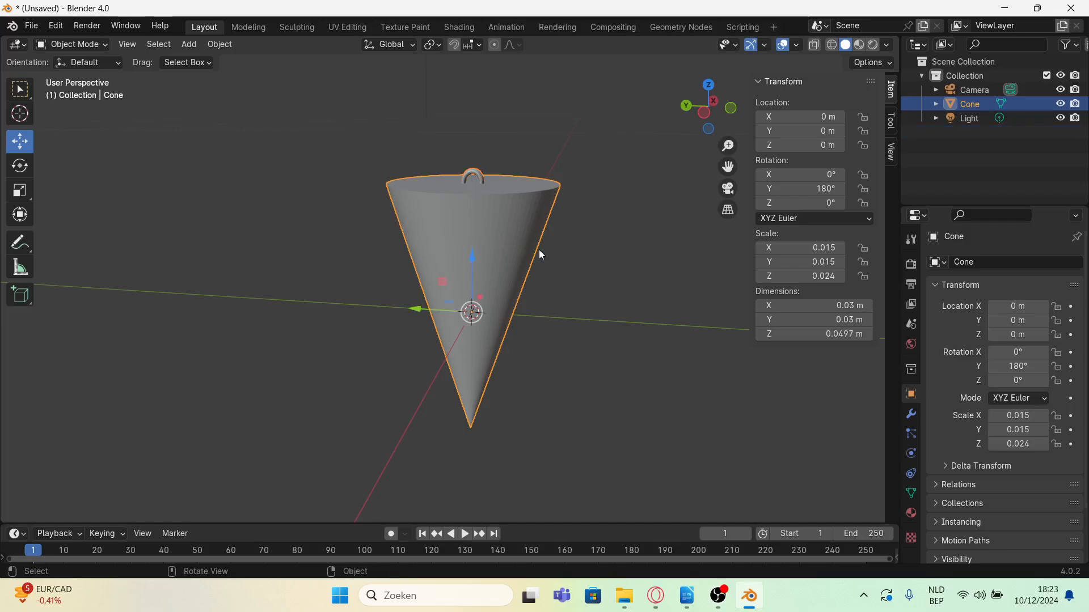
{"action": "left_click", "coordinate": [634, 276]}
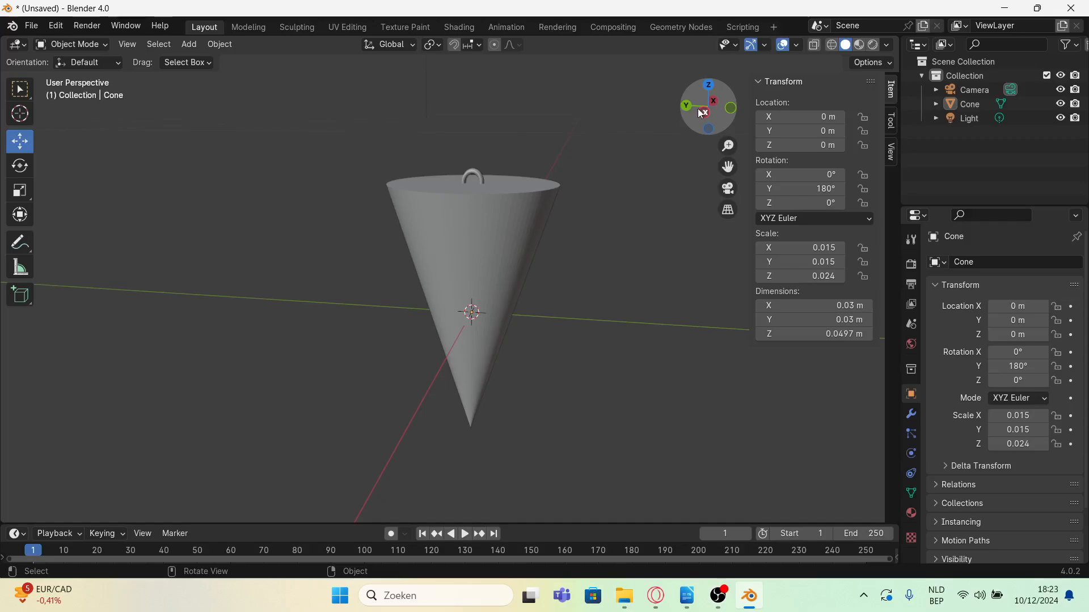